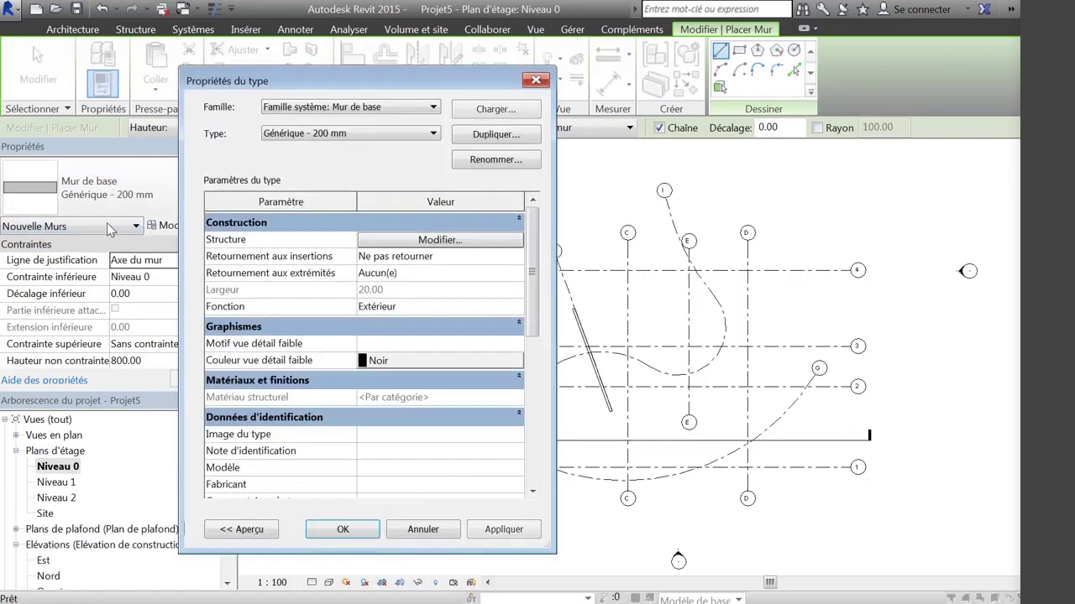
Step: Close the wall type properties, examine the type properties of the M_Simple avec alignement 0915 x 2134mm door, and leave door placement
click(422, 530)
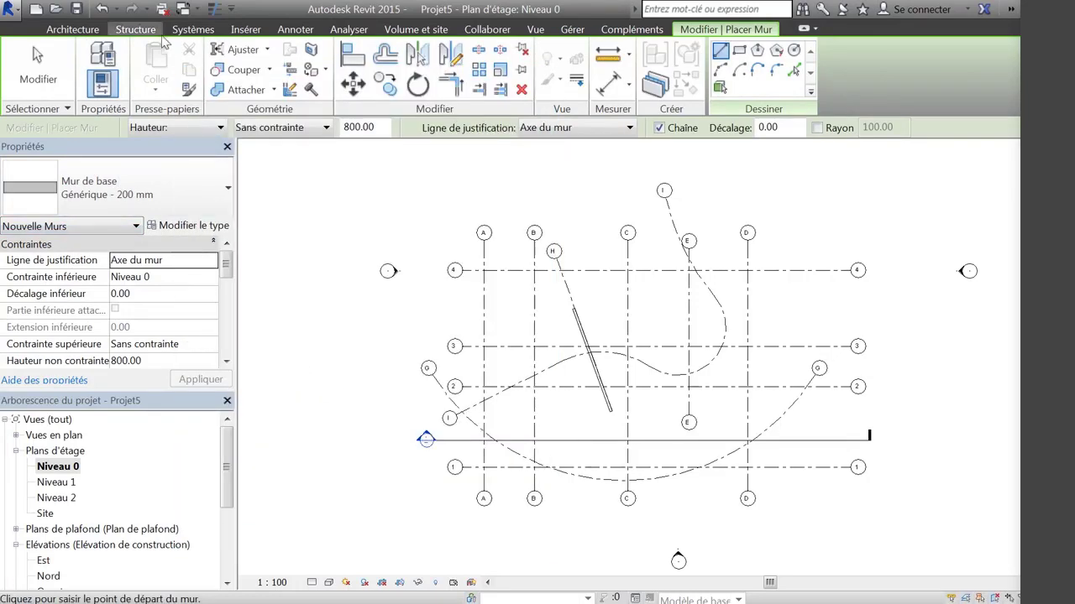
click(72, 28)
click(128, 65)
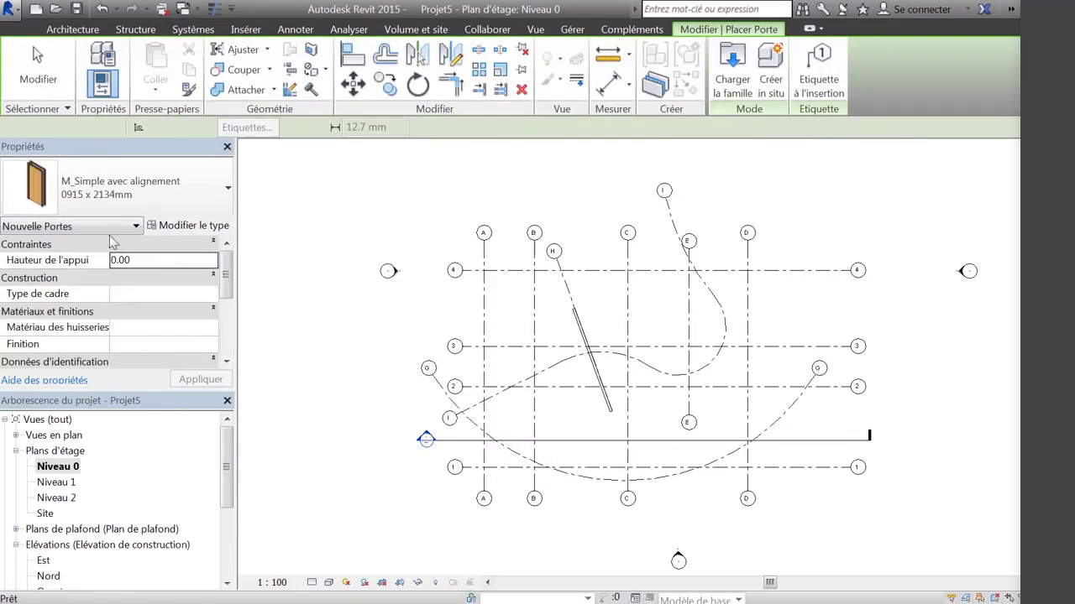
click(195, 226)
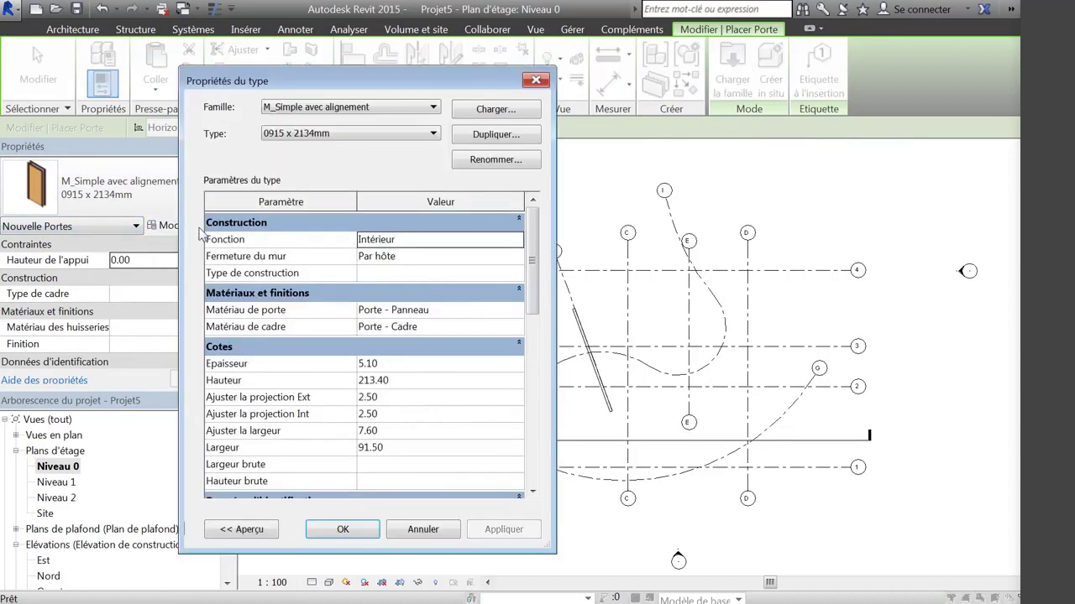
click(423, 530)
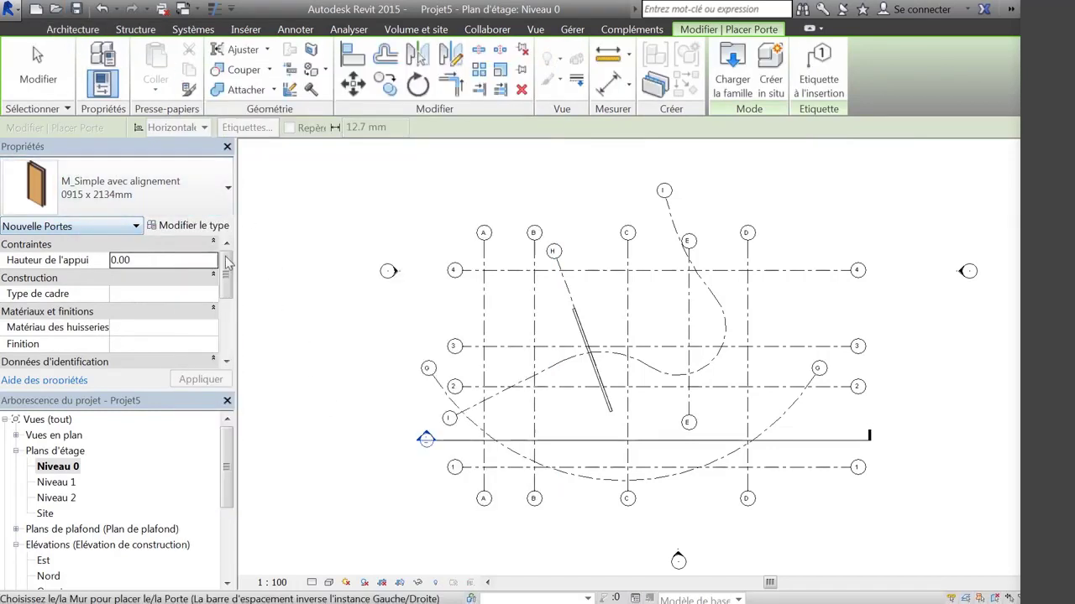
click(72, 30)
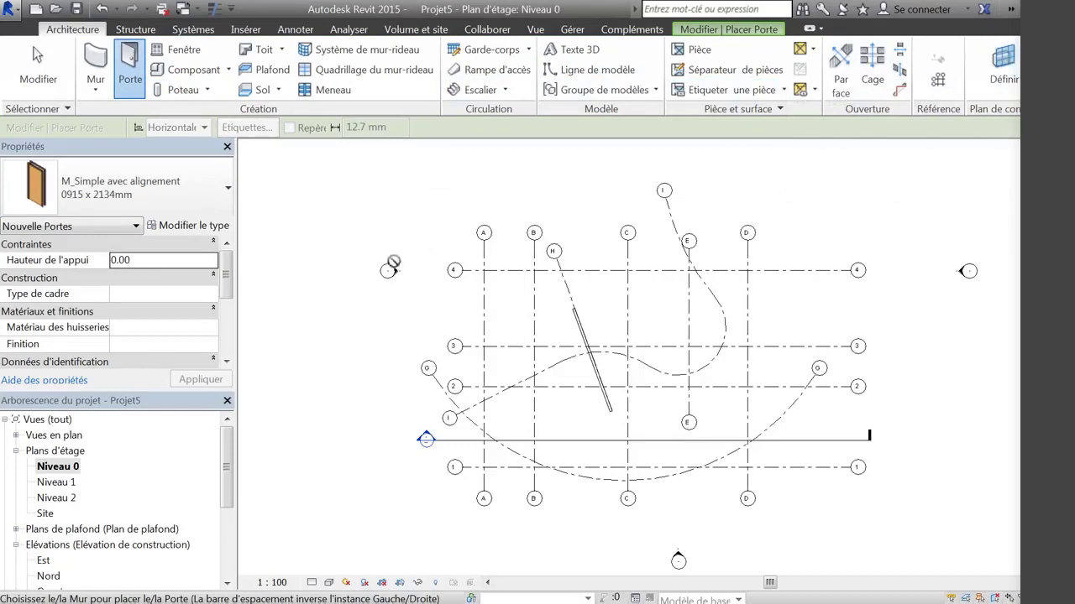
key(Escape)
key(Escape)
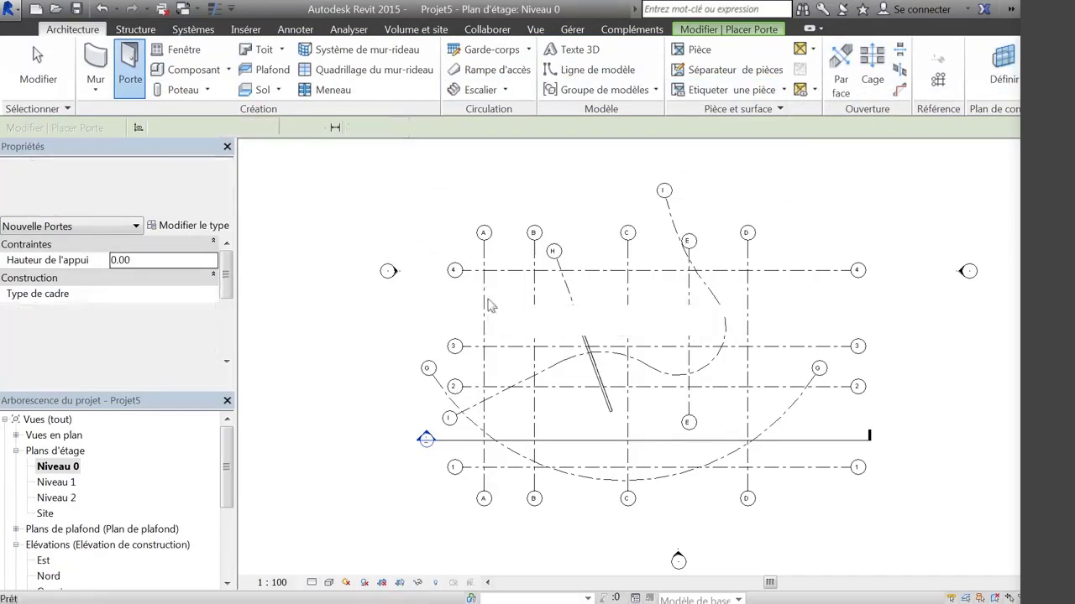
Step: Rename vertical grid line A as Z
click(486, 309)
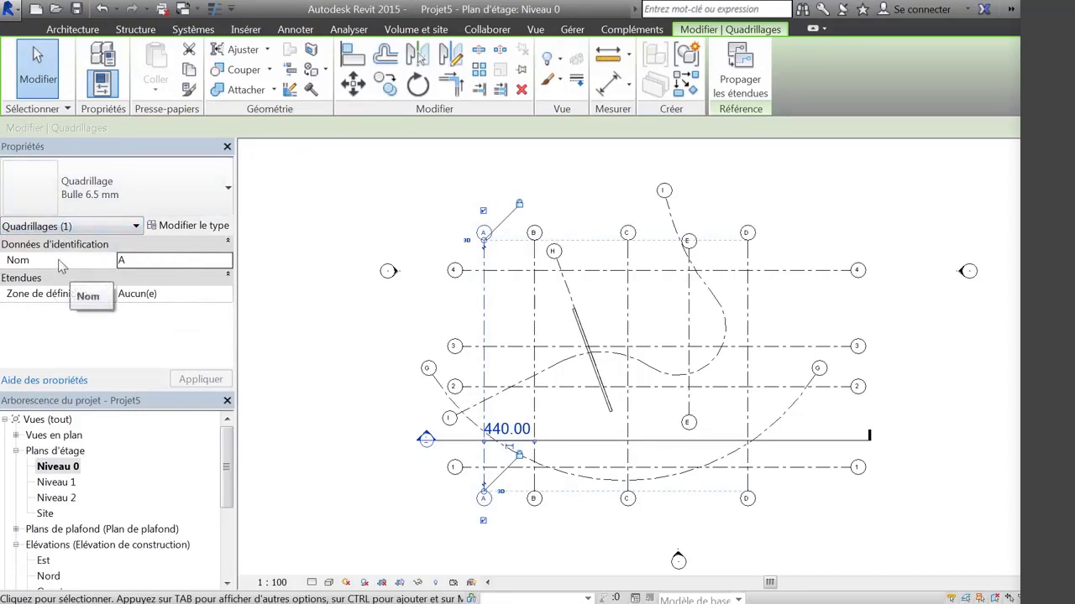
click(137, 262)
scroll(485, 241, up, 5)
click(483, 234)
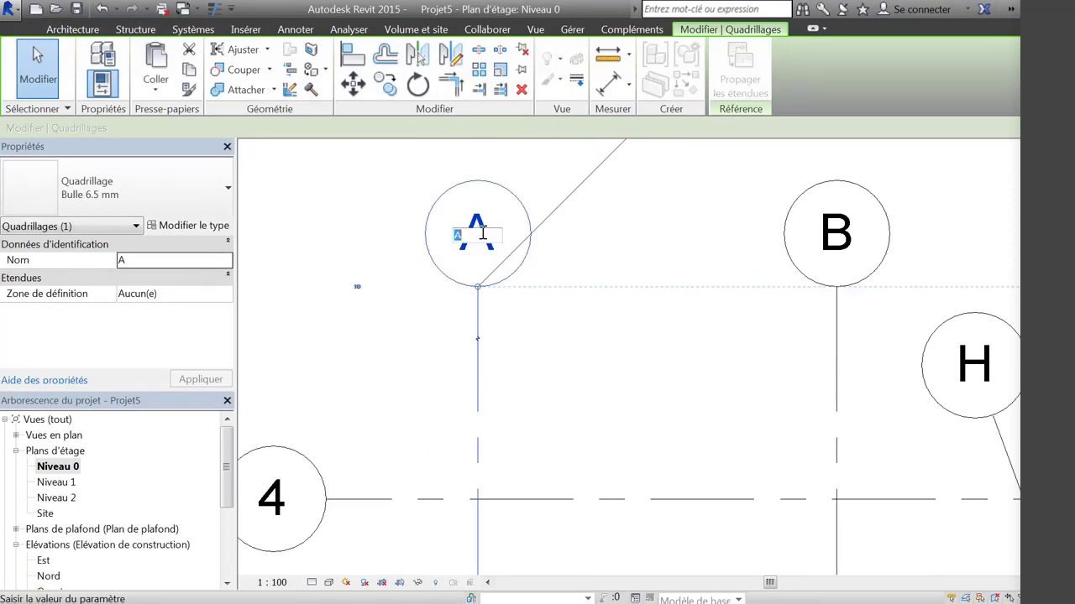
click(355, 223)
scroll(359, 223, down, 5)
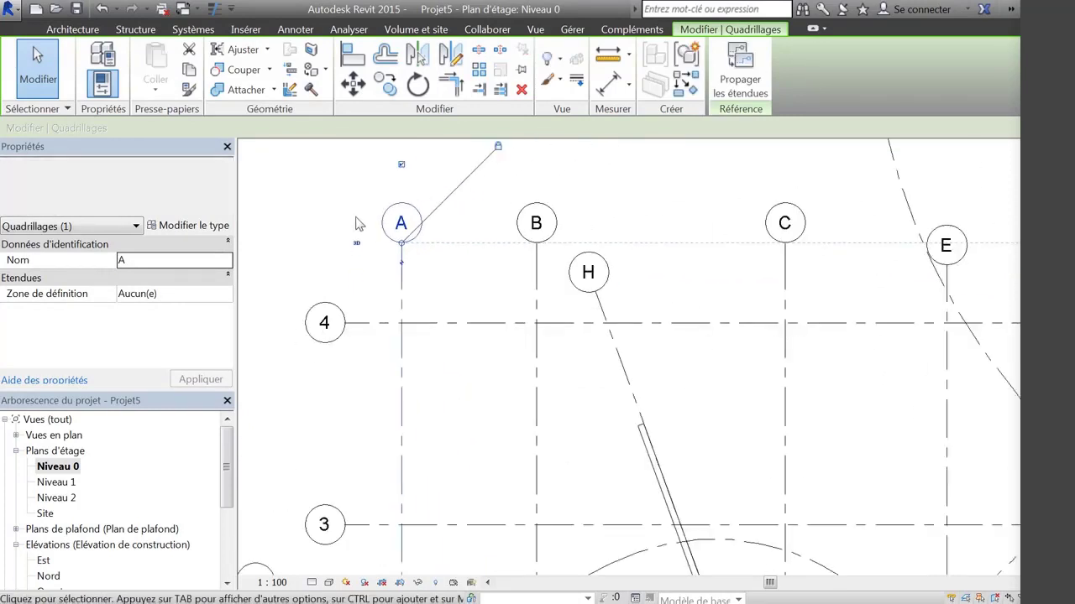
middle_drag(355, 235, 382, 282)
scroll(327, 281, down, 4)
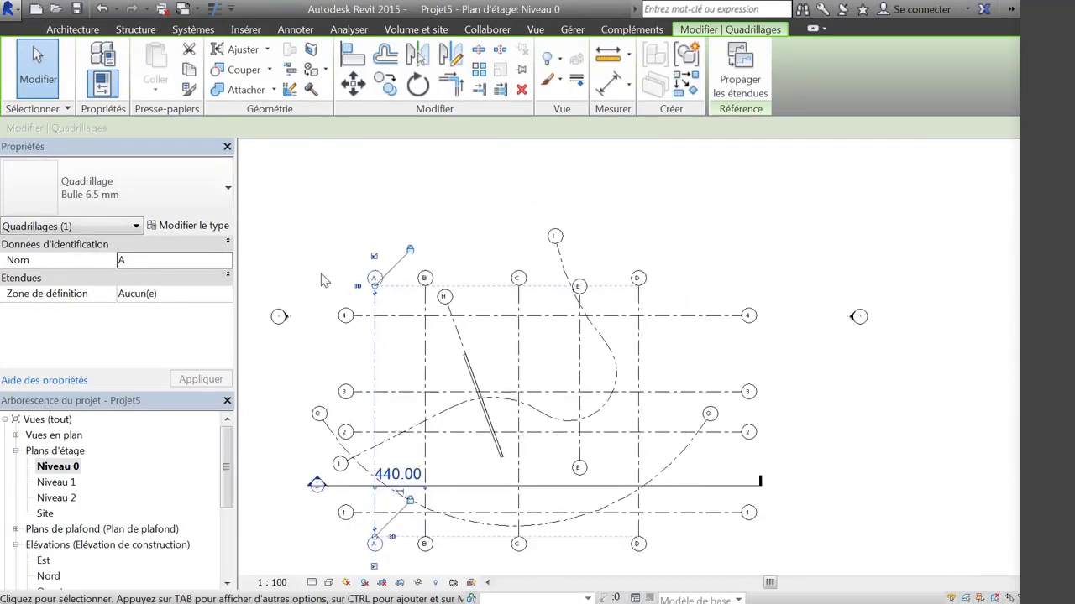
middle_drag(315, 261, 353, 231)
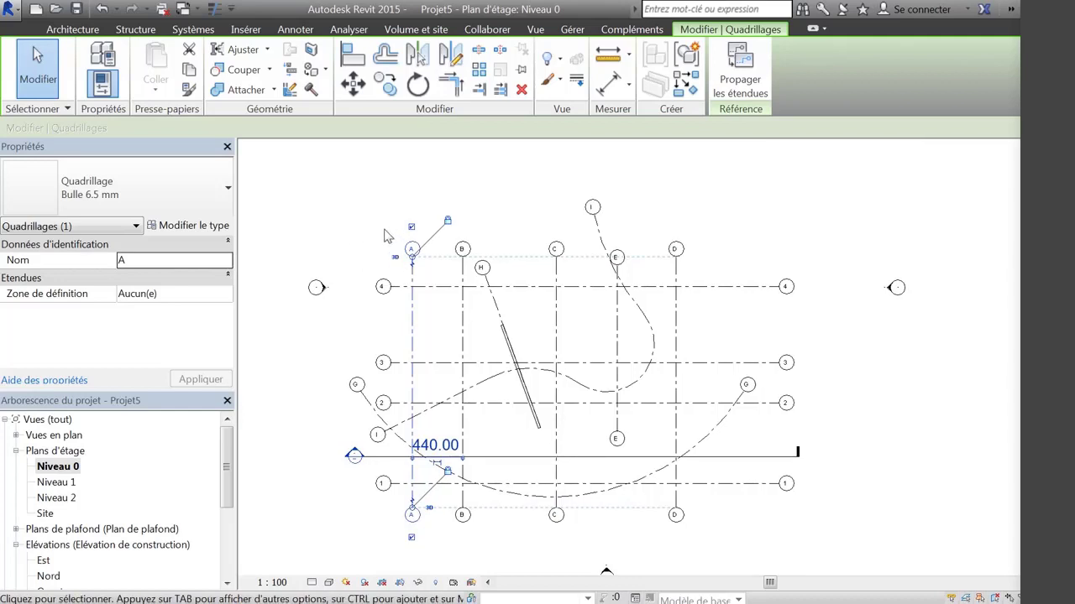
click(140, 260)
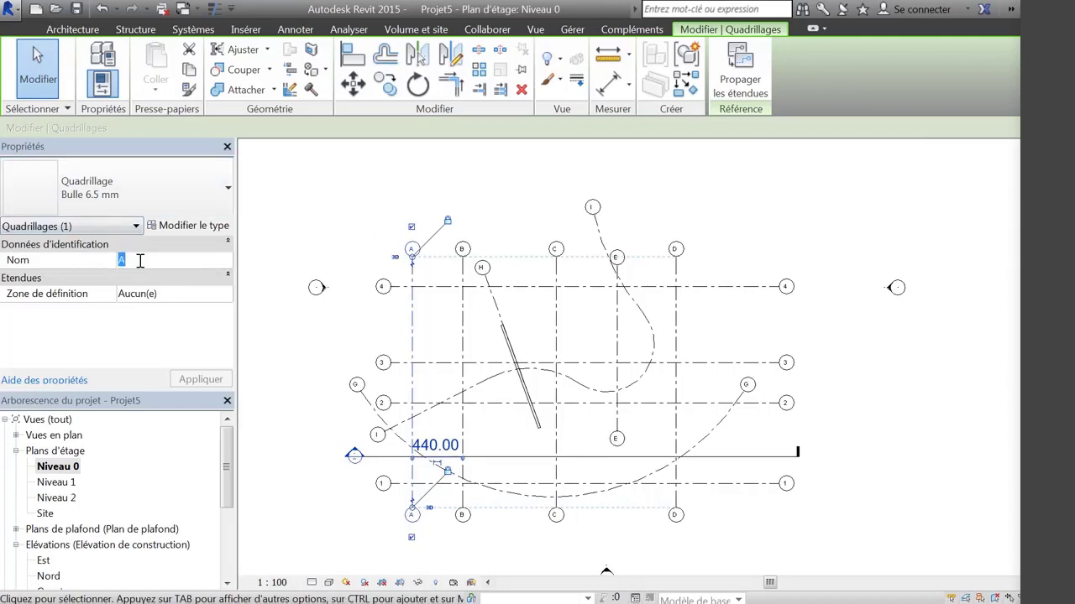
text(Z)
click(258, 230)
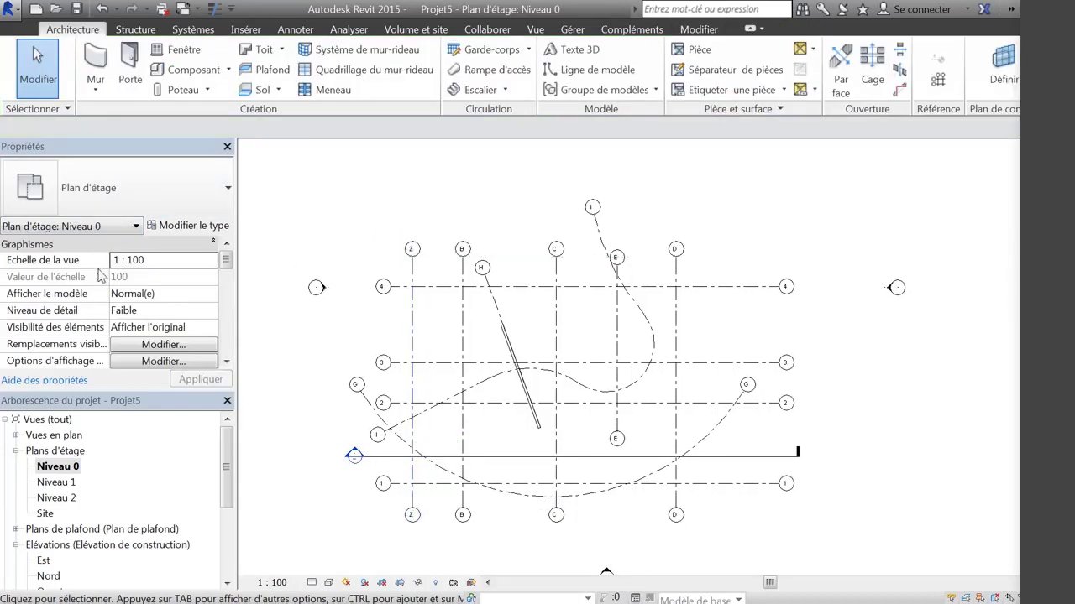
Step: Try to name the two vertical grid lines Z and B together as A
scroll(406, 245, up, 3)
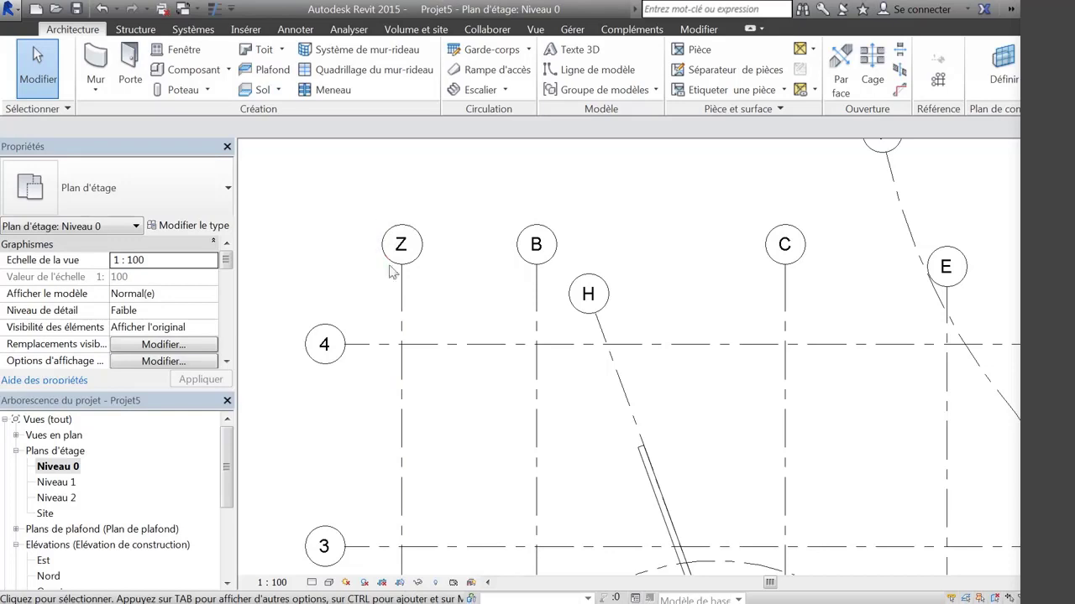
click(405, 282)
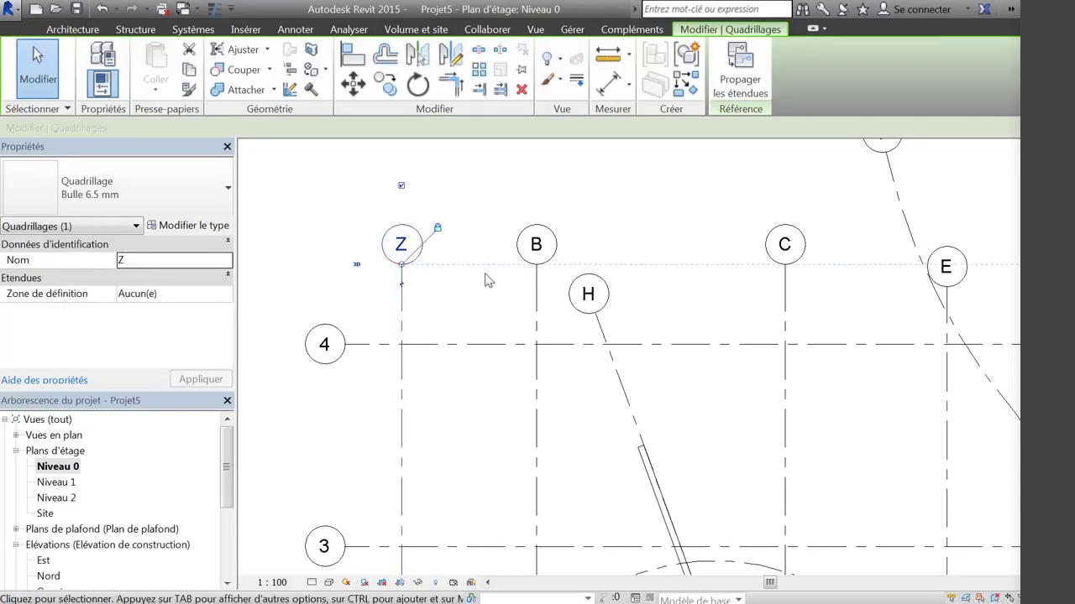
click(467, 302)
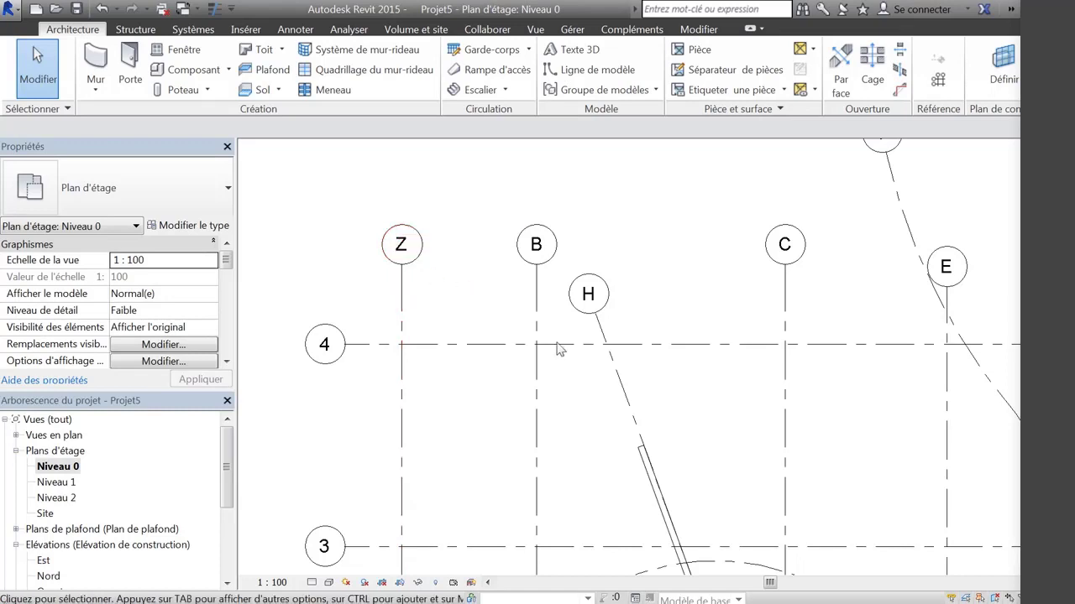
drag(571, 351, 360, 446)
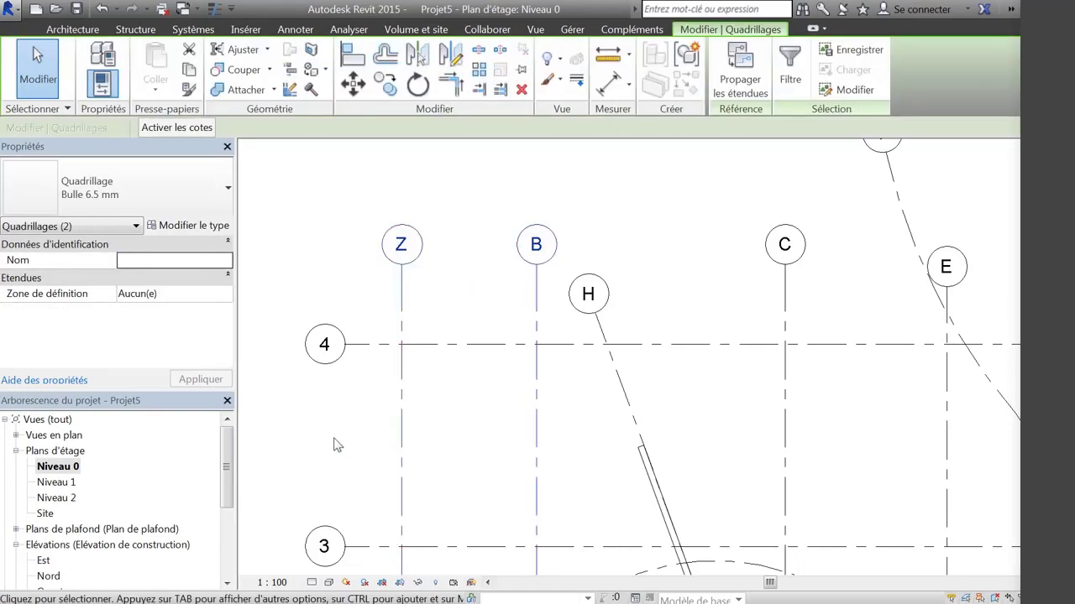
click(133, 260)
text(A)
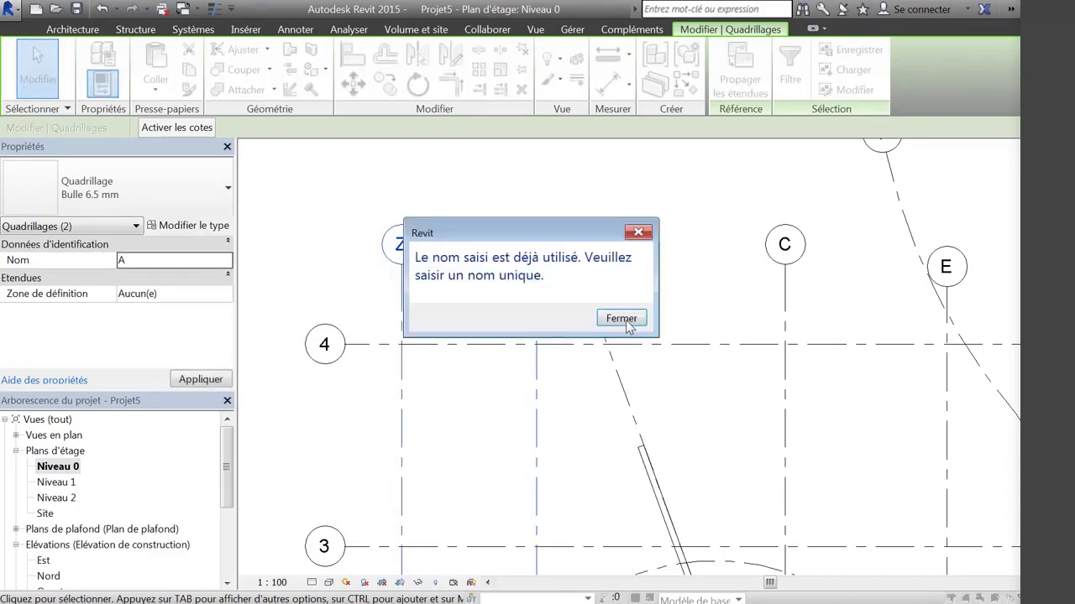
click(622, 320)
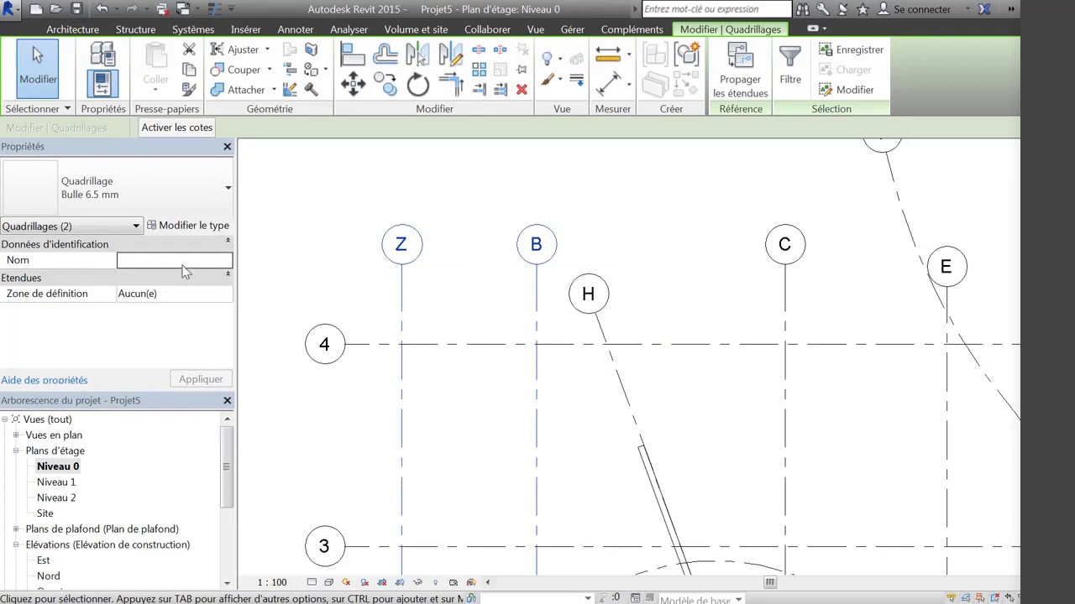
click(445, 192)
Step: Examine the instance properties of grid lines B, Z and 4 one after another
click(537, 301)
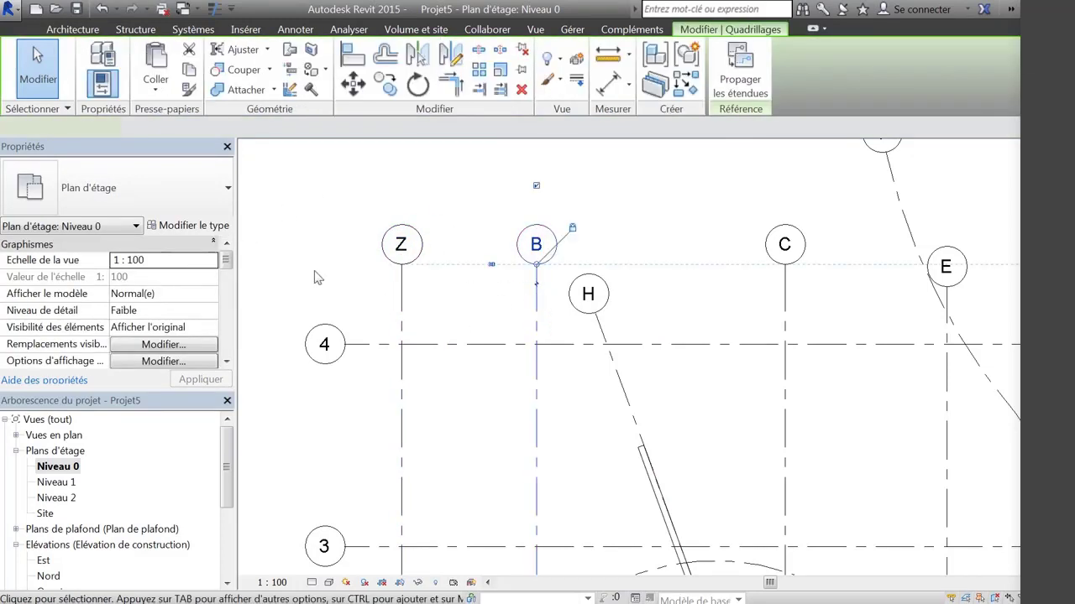
click(135, 260)
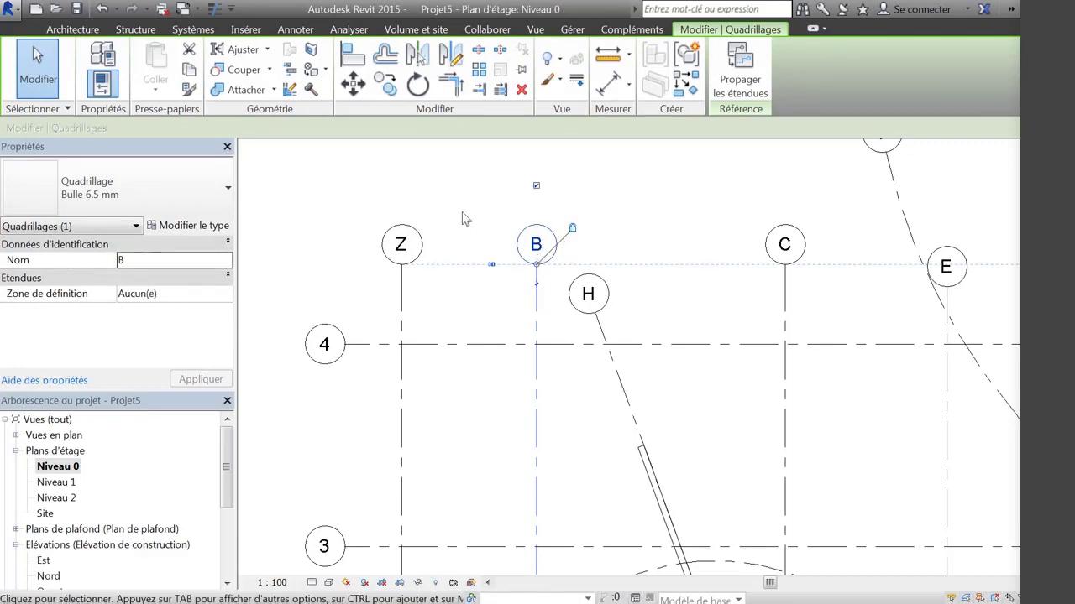
click(434, 195)
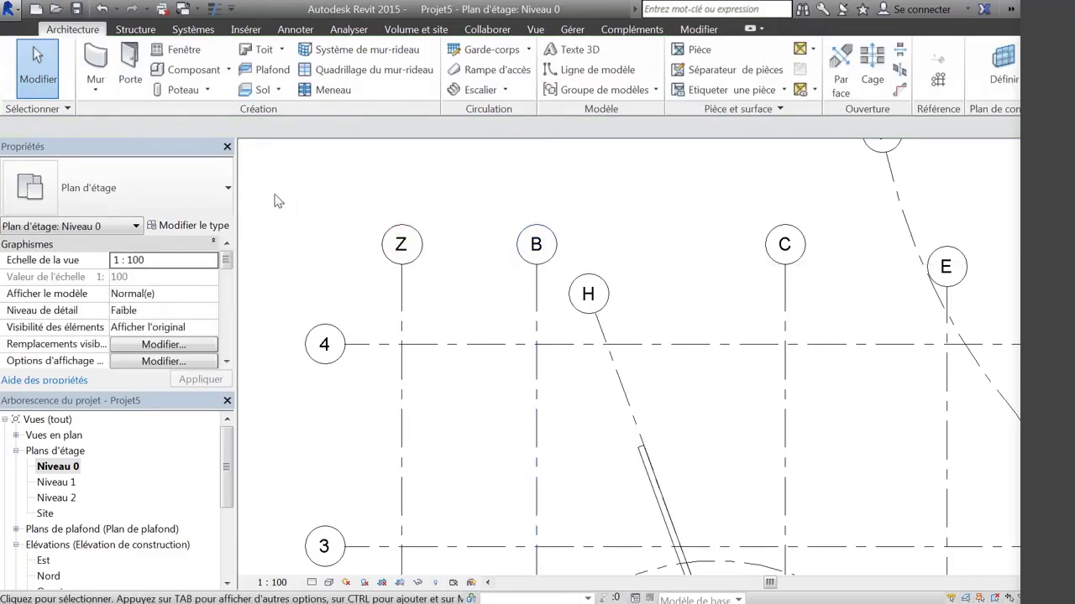
click(402, 306)
scroll(356, 270, down, 1)
middle_drag(357, 308, 383, 260)
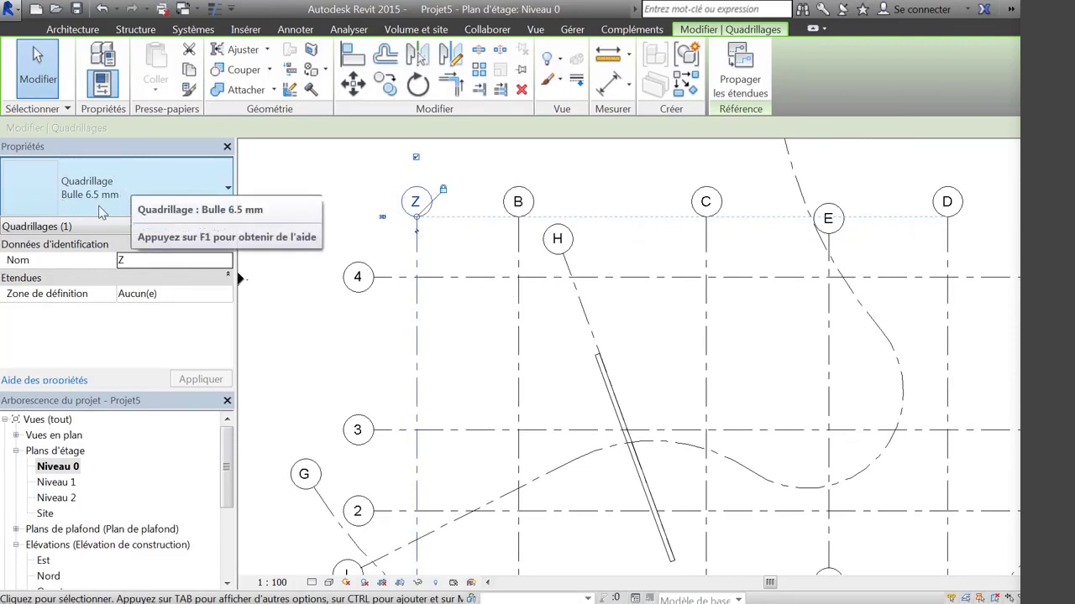
click(307, 168)
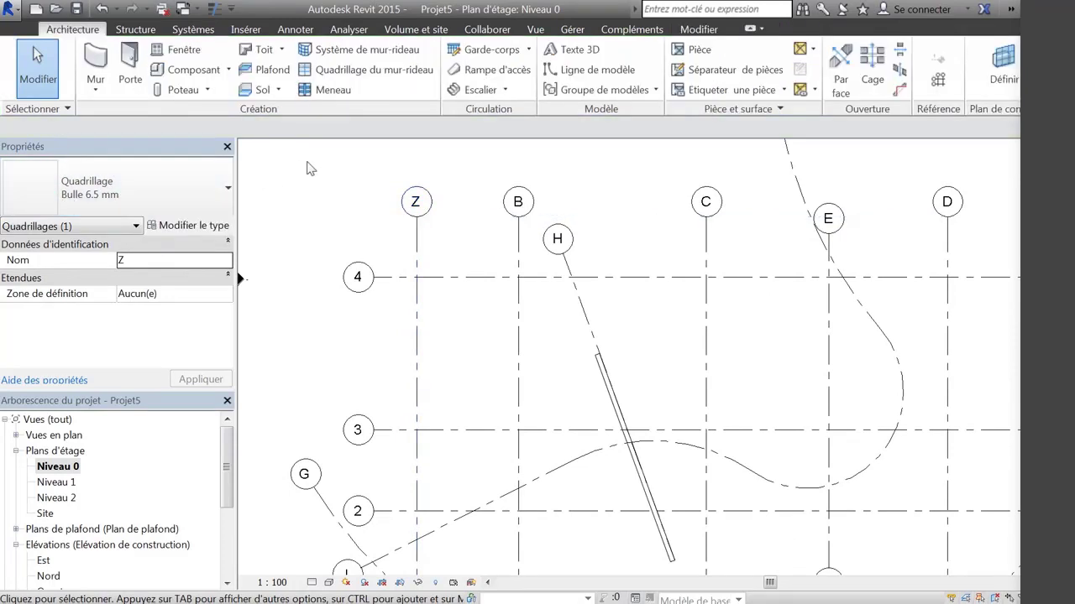
click(456, 282)
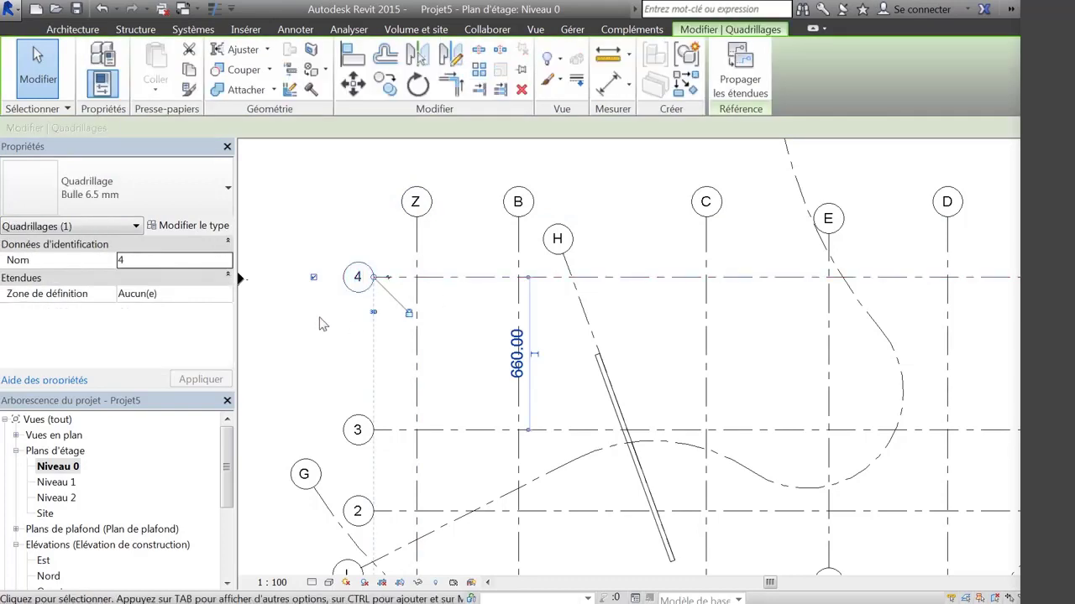
click(518, 239)
Step: Open the type properties of grid line C and move the dialog clear of the grid lines
click(708, 248)
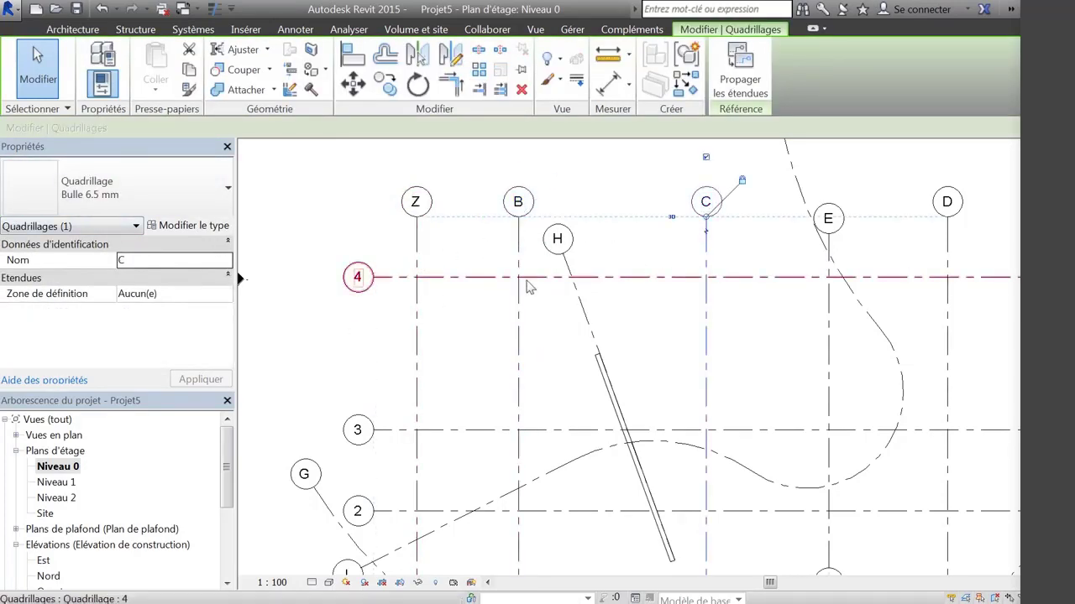
click(195, 226)
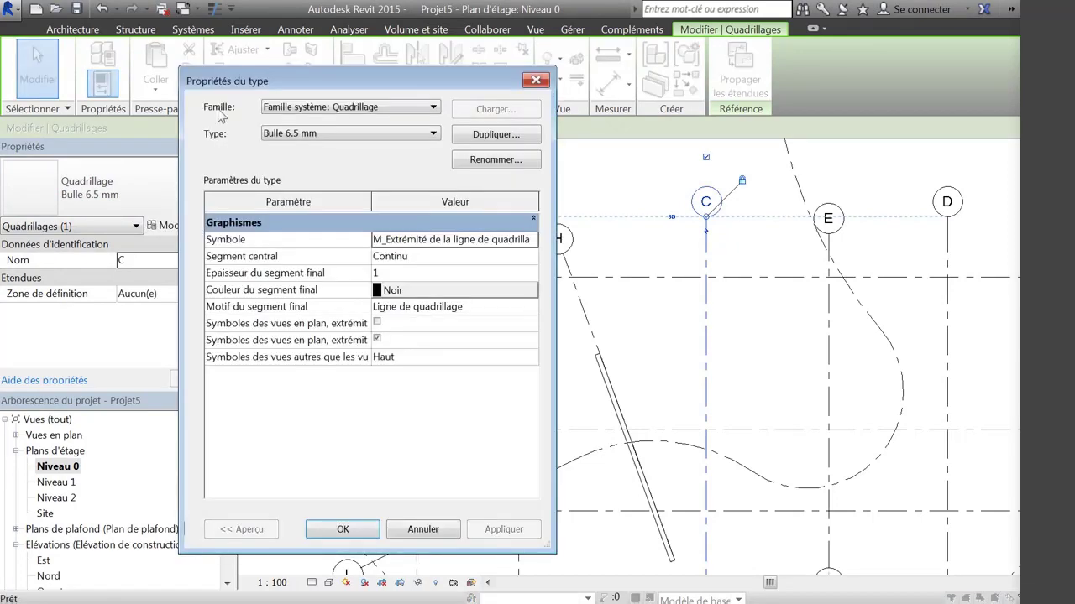
drag(422, 75, 325, 67)
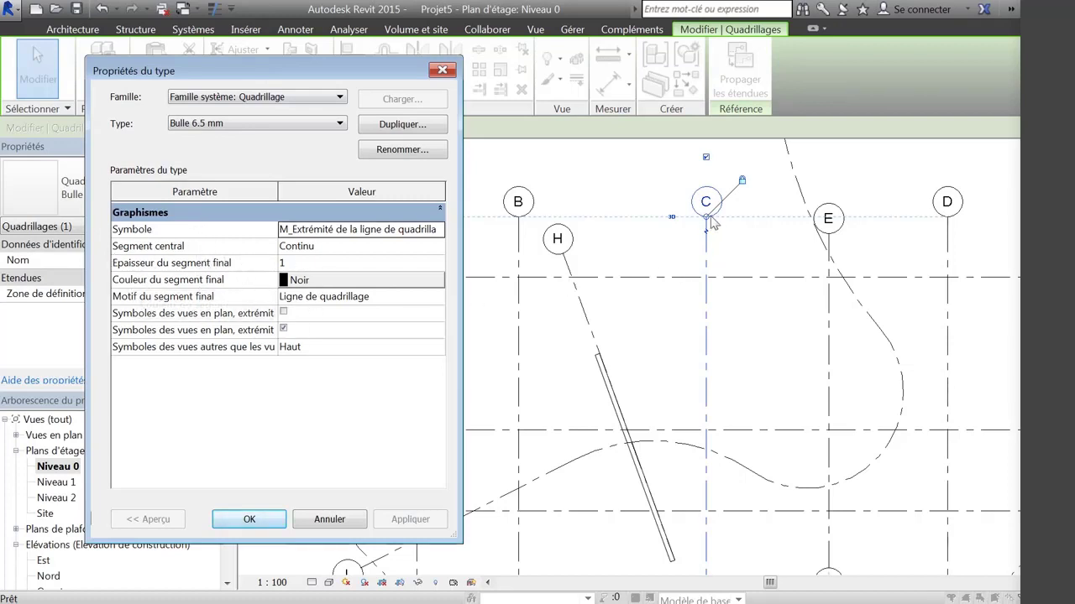
Step: Set the end segment colour (Couleur du segment final) of the Bulle 6.5 mm grid type to Rouge and apply it
click(340, 283)
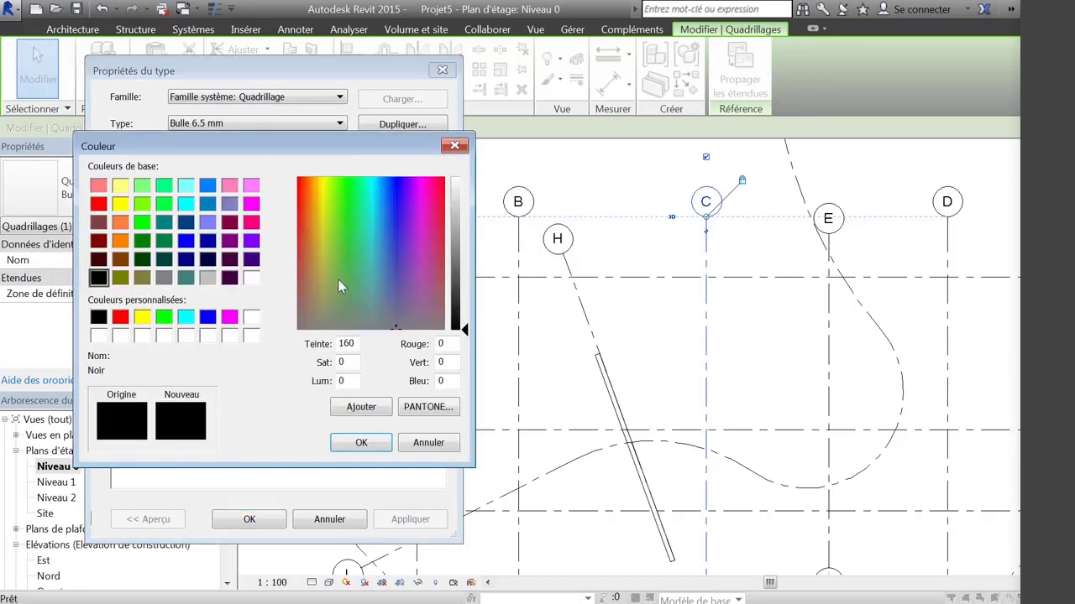
click(120, 319)
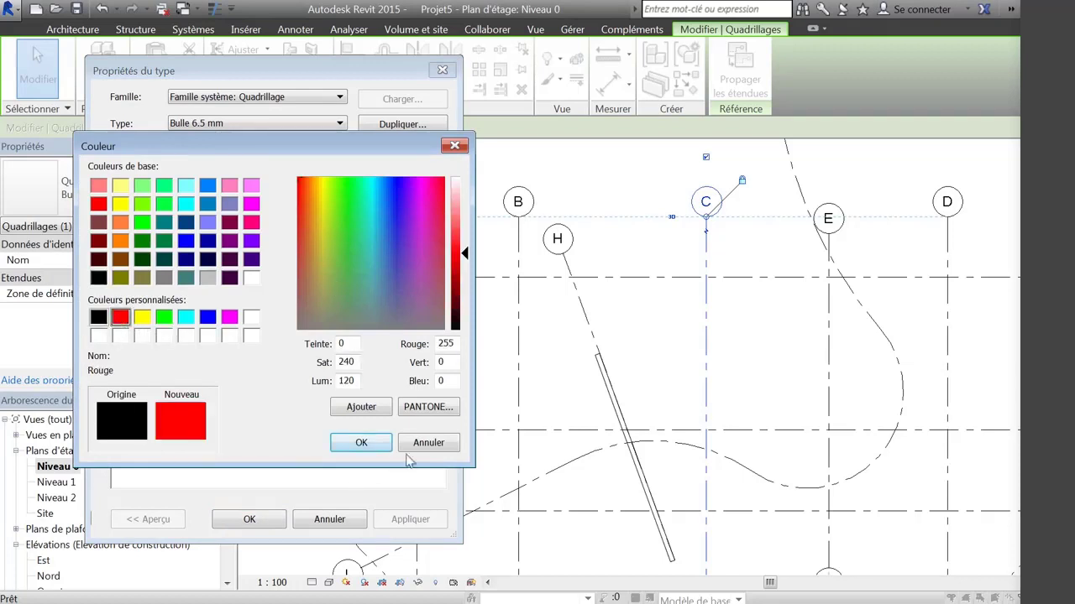
click(359, 442)
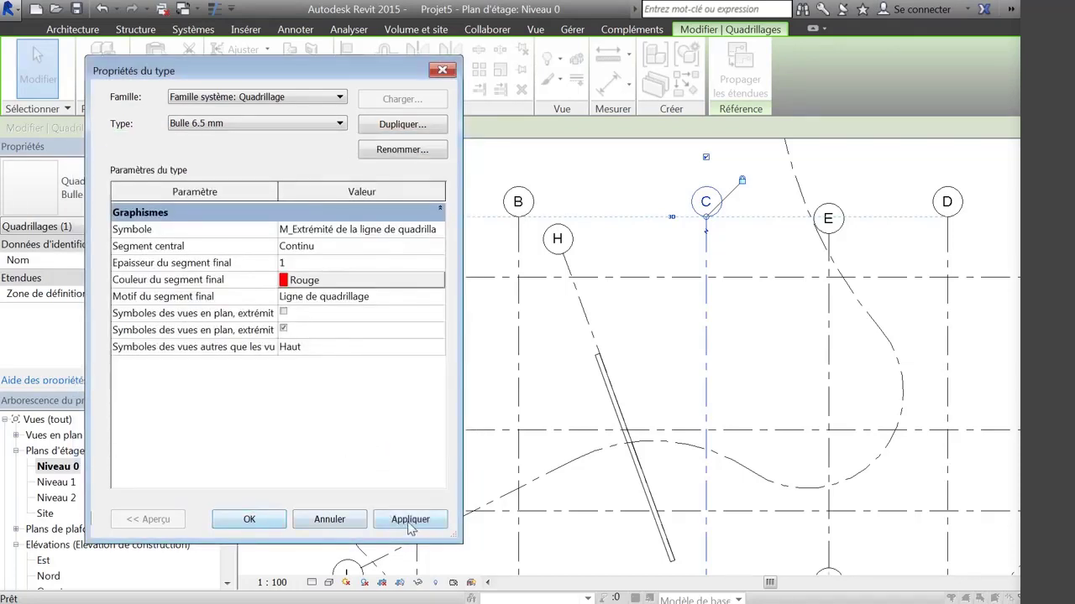
click(408, 521)
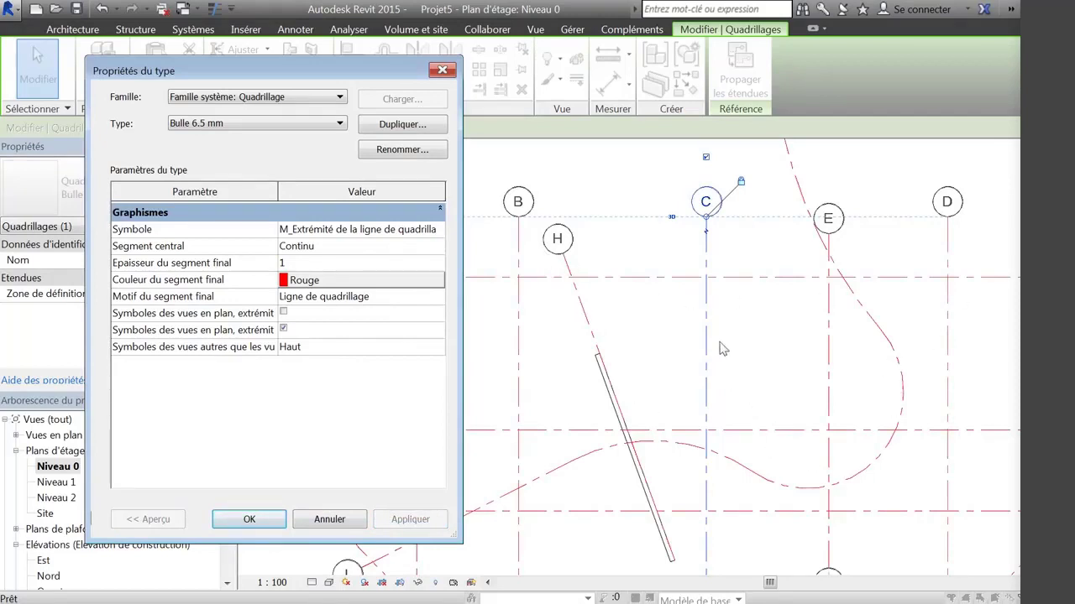
Step: Set the end segment colour (Couleur du segment final) of the Bulle 6.5 mm grid type to Noir and apply it
click(406, 286)
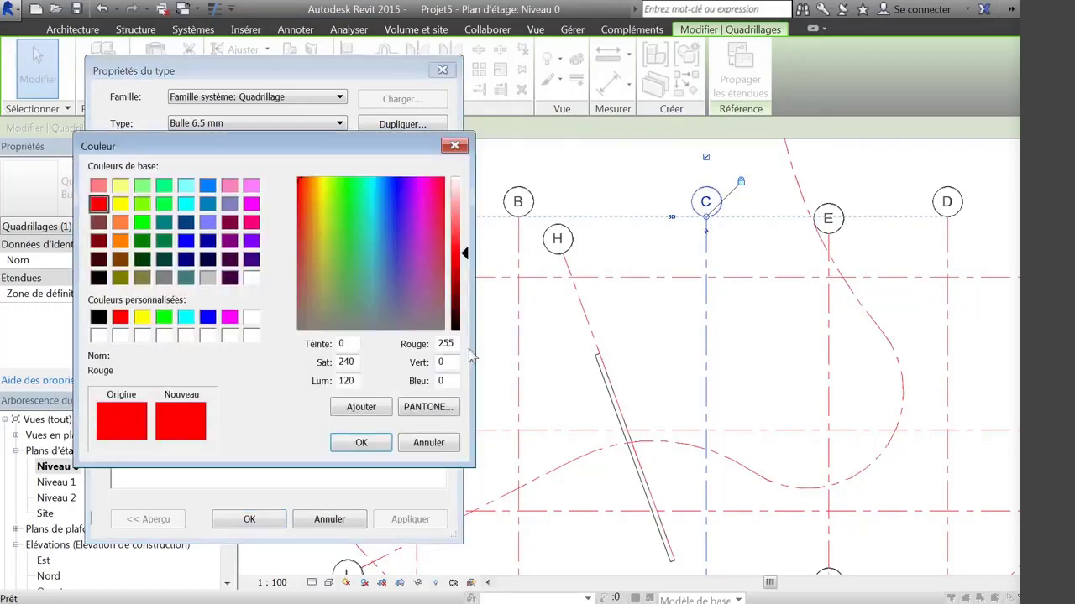
drag(465, 256, 466, 334)
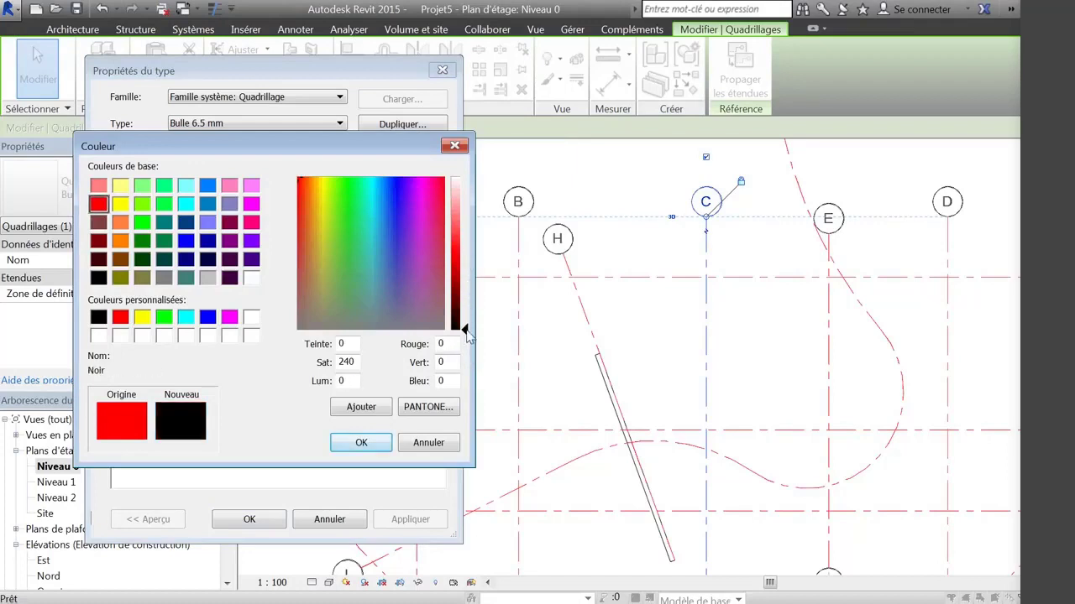
click(376, 445)
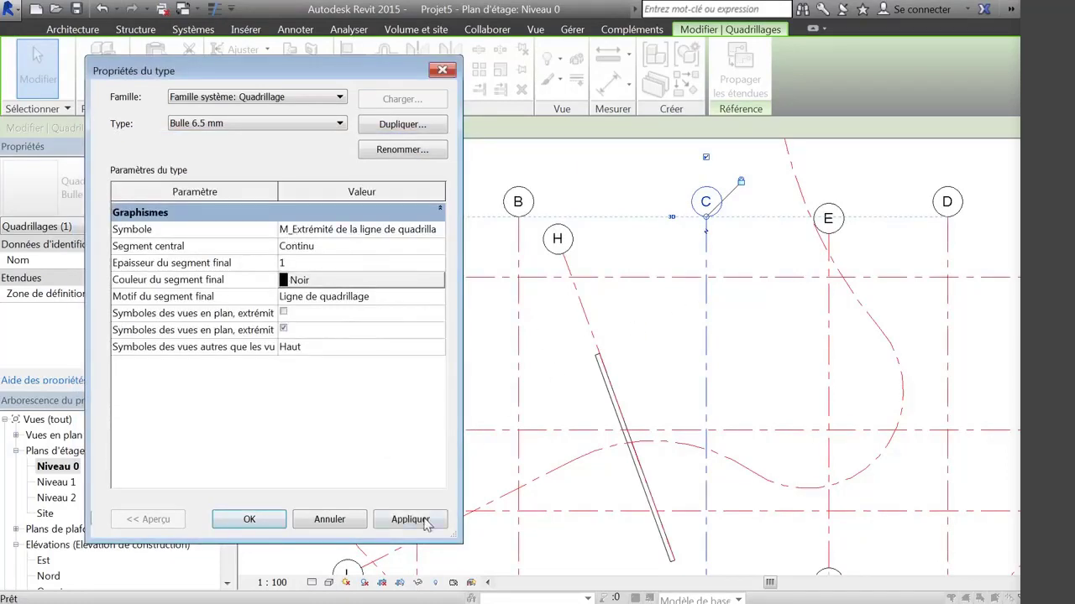
click(410, 520)
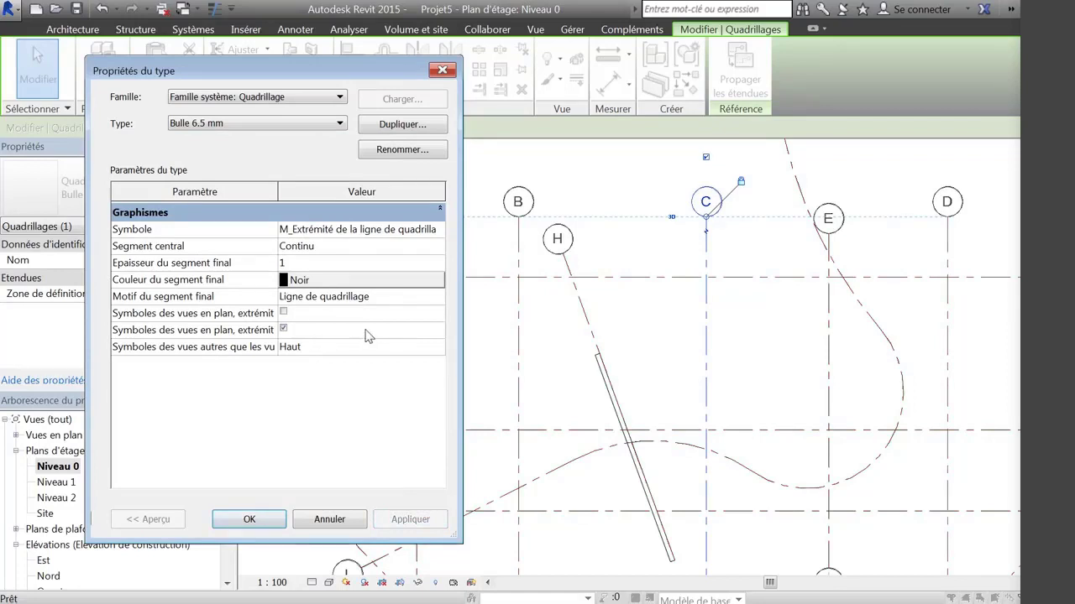
Step: Set the Bulle 6.5 mm grid type's symbol to "M_Extrémité de la ligne de quadrillage - Aucune bulle", apply it and close the type properties
click(440, 231)
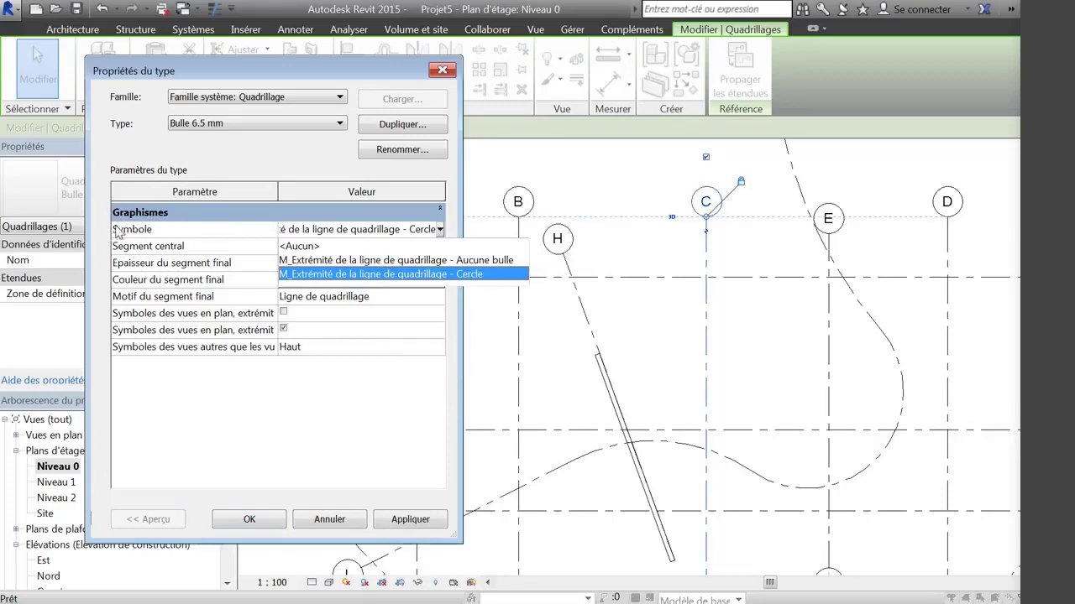
click(341, 260)
click(407, 522)
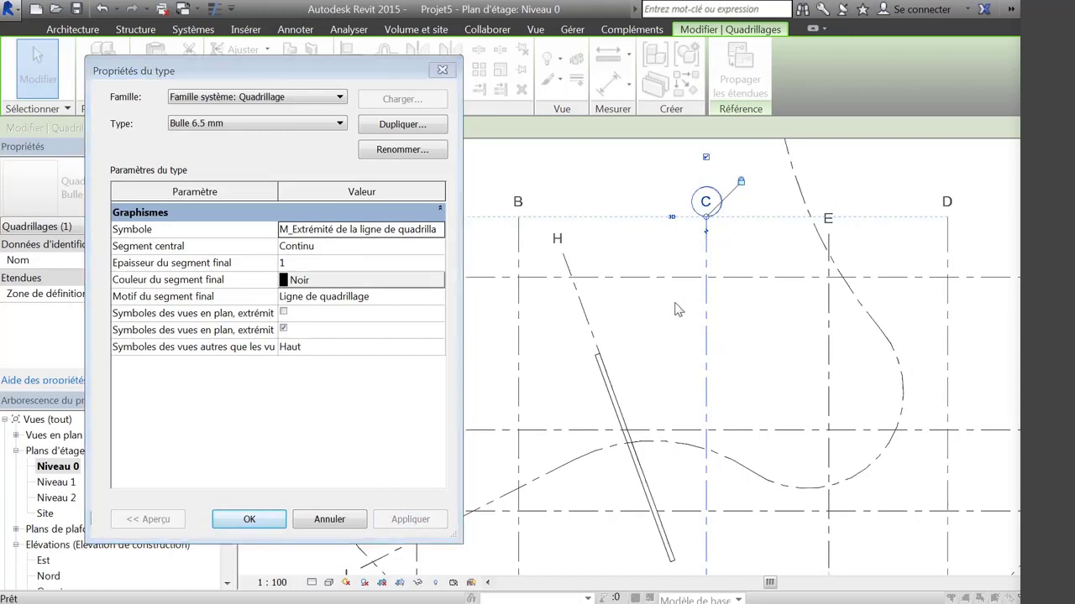
click(242, 520)
key(Escape)
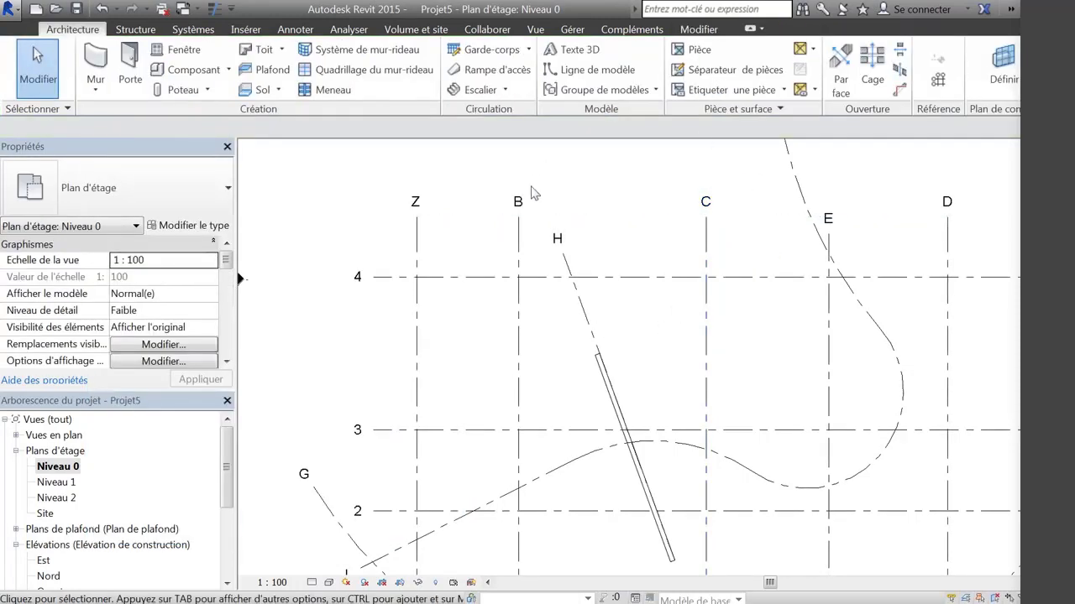
click(706, 245)
click(215, 226)
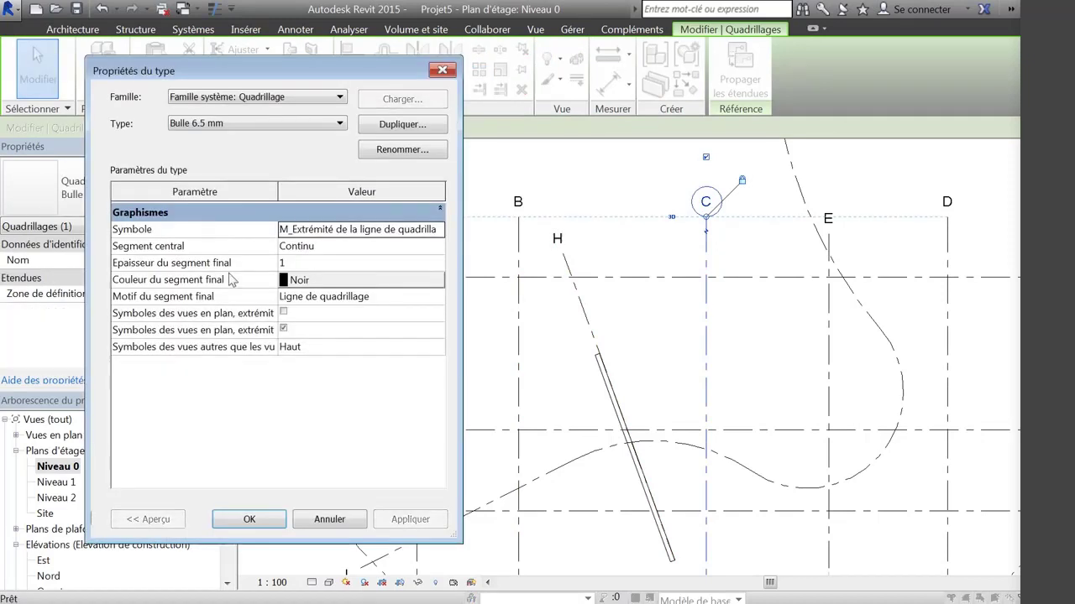
click(440, 229)
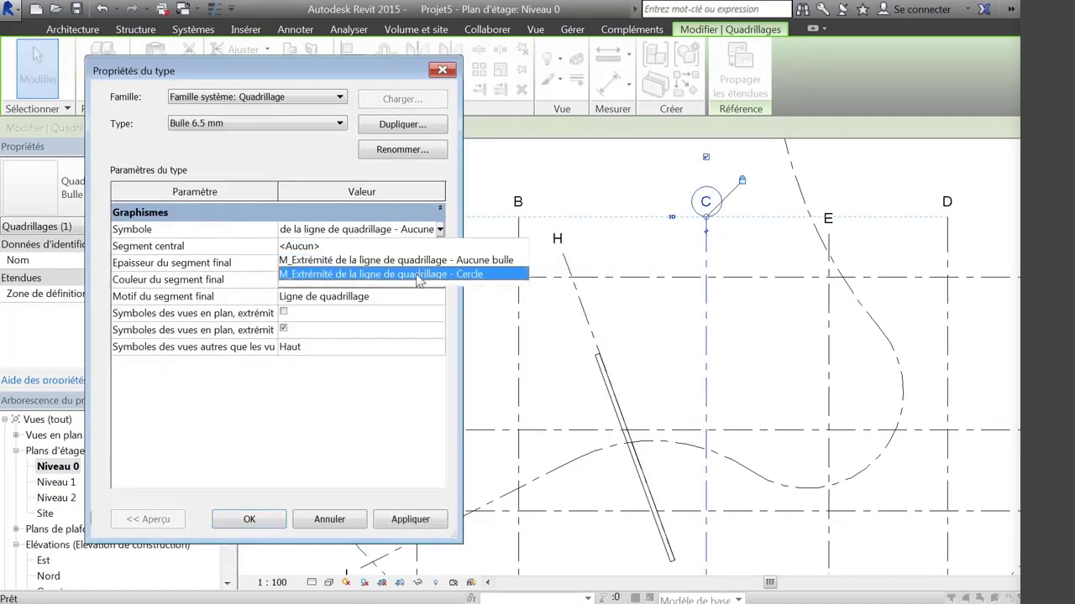
click(417, 273)
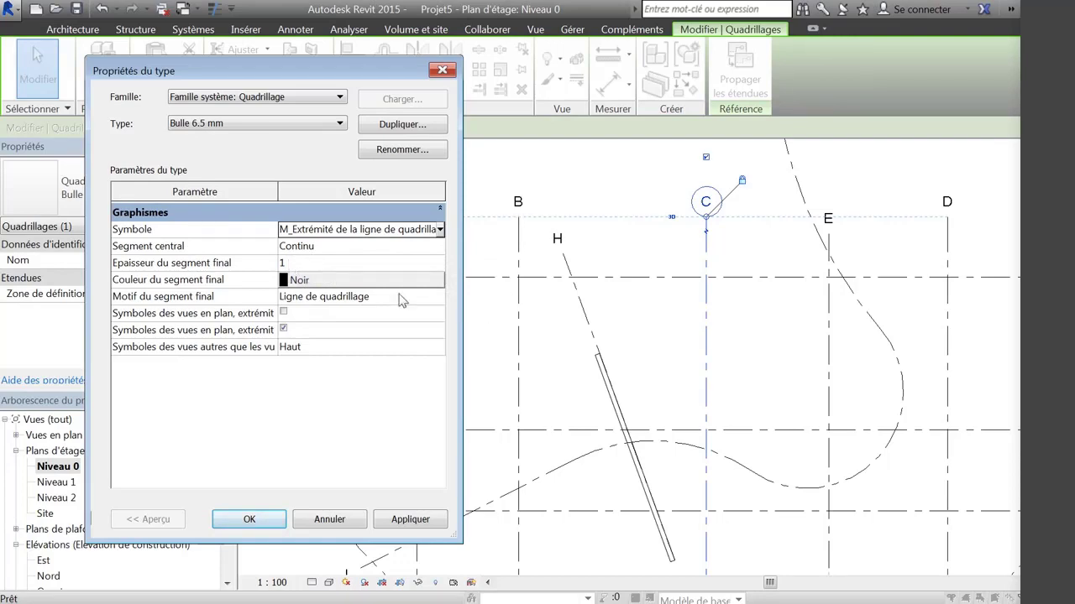
click(332, 519)
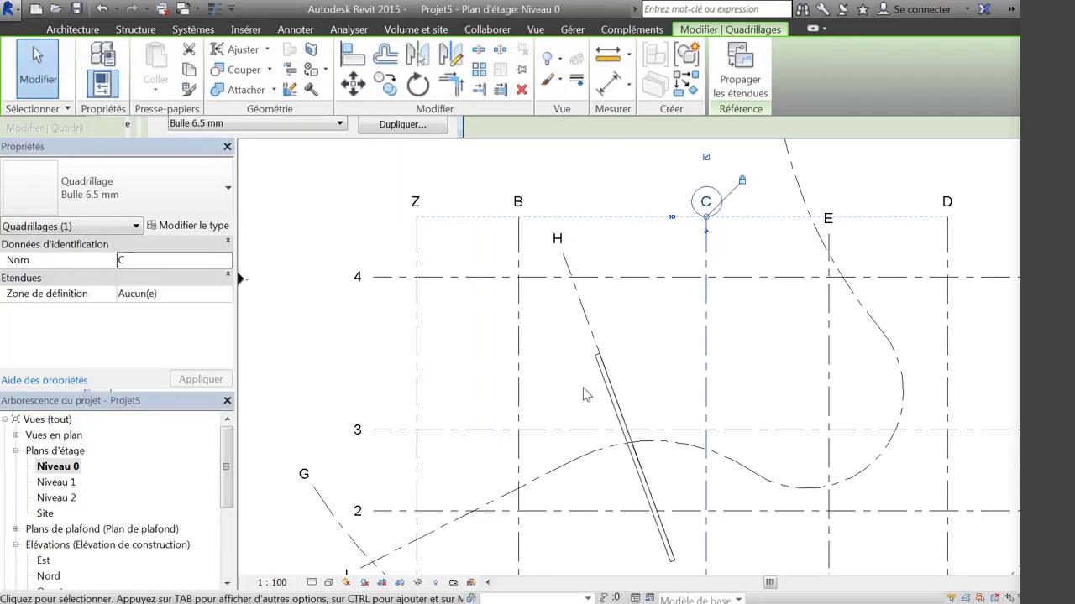
Step: Through grid line C's type properties, set the Bulle 6.5 mm symbol to "M_Extrémité de la ligne de quadrillage - Cercle"
scroll(583, 389, down, 1)
scroll(575, 311, down, 2)
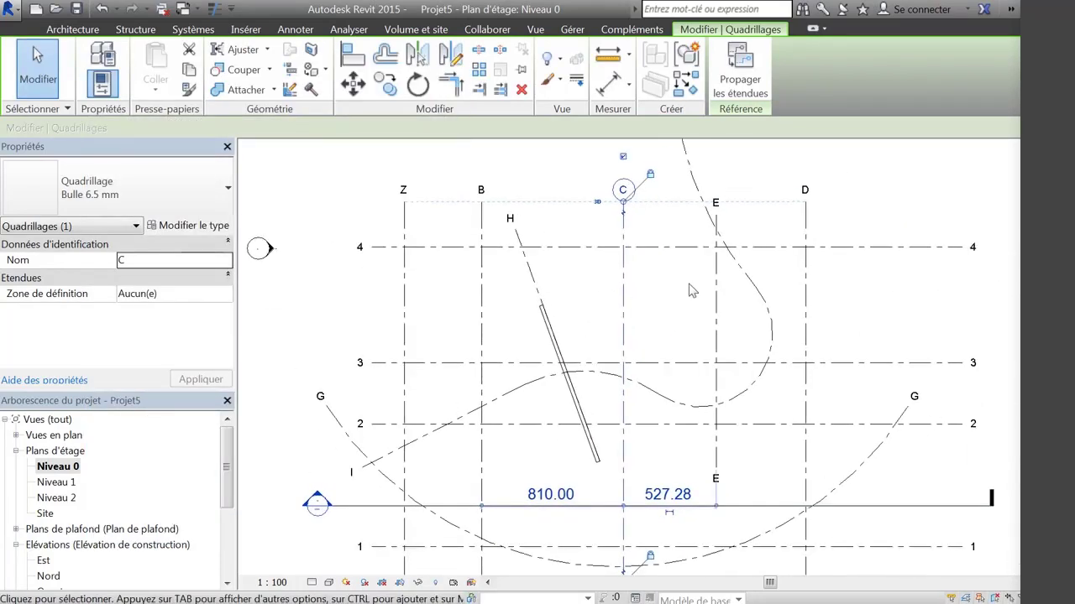
key(Escape)
click(623, 222)
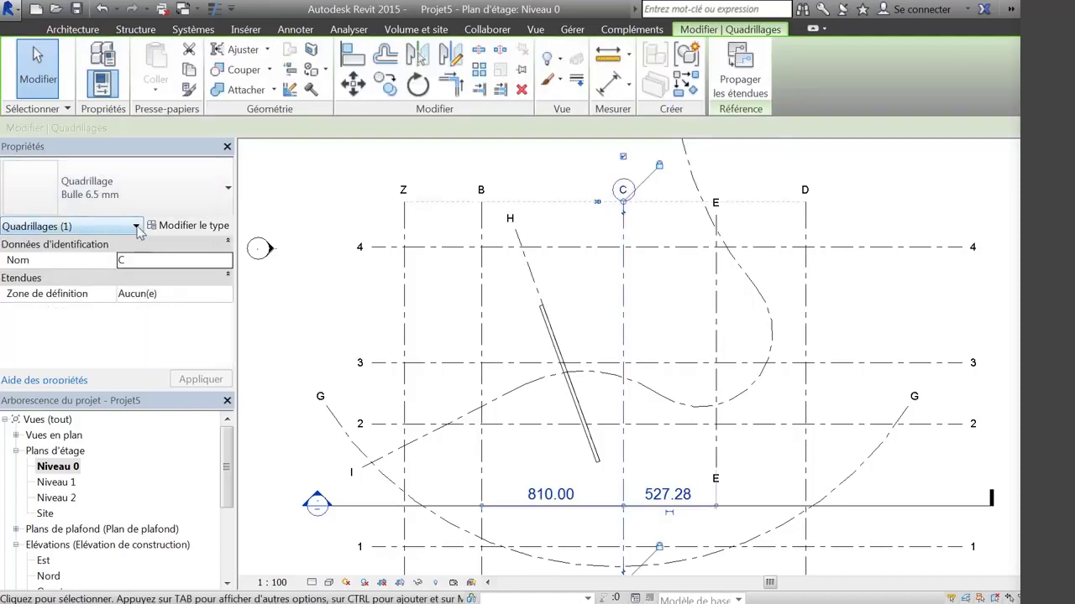
click(181, 226)
click(439, 229)
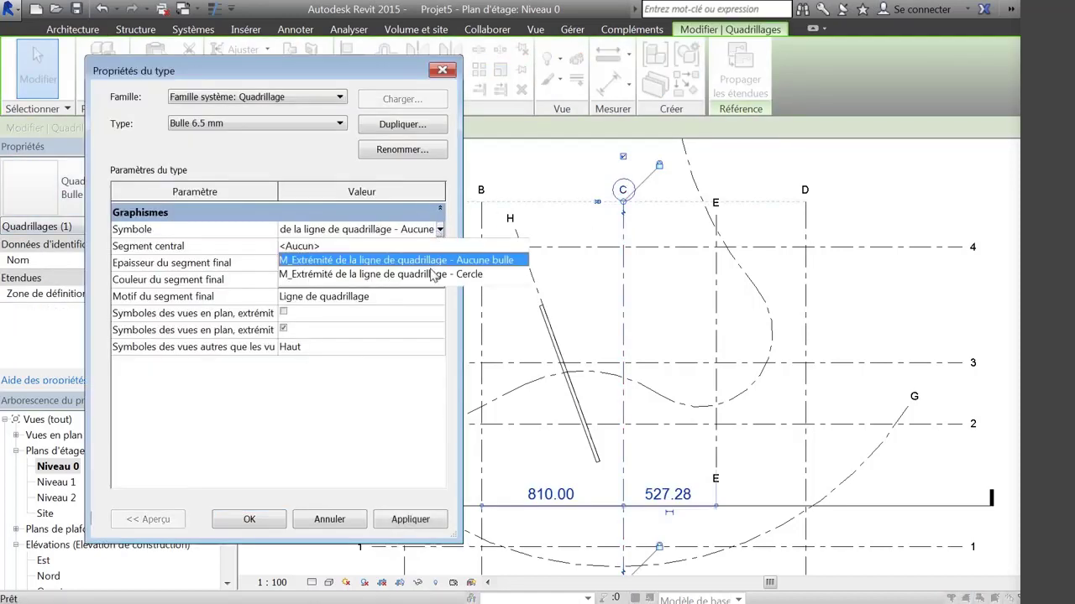
click(370, 267)
click(250, 519)
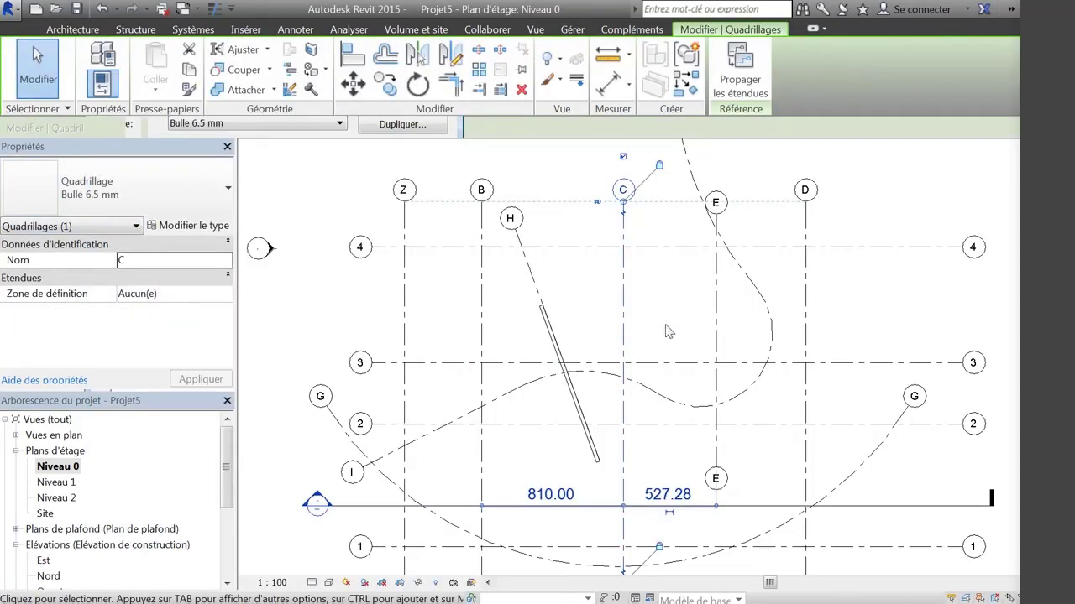
key(Escape)
Step: Through grid line 4's type properties, set the end segment pattern (Motif du segment final) to Plein and apply it
mouse_move(546, 298)
middle_down()
mouse_move(590, 290)
mouse_move(580, 310)
mouse_move(538, 311)
middle_up()
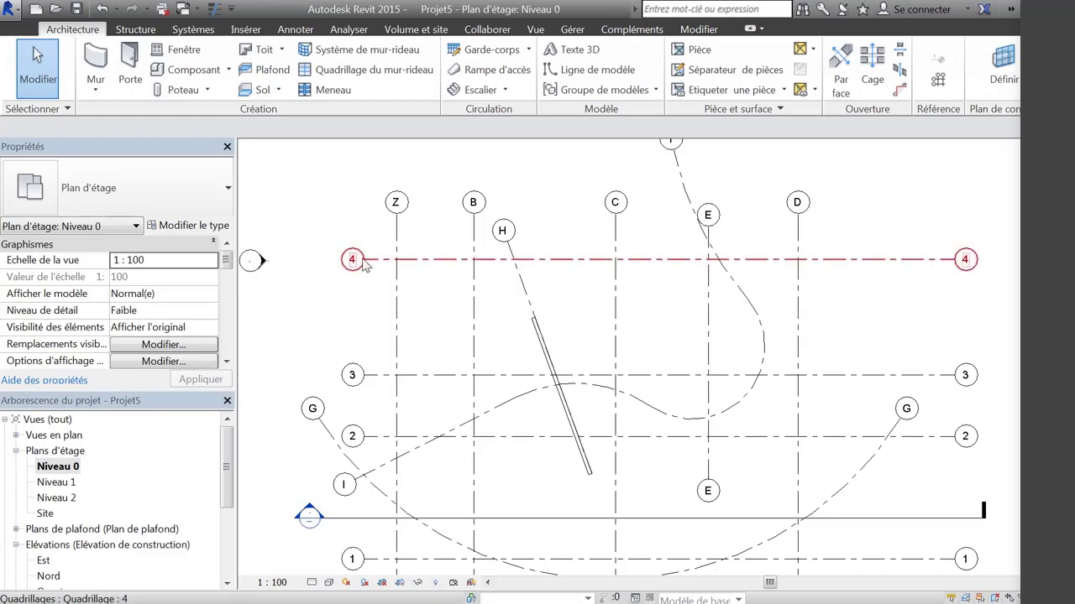
click(547, 260)
click(172, 225)
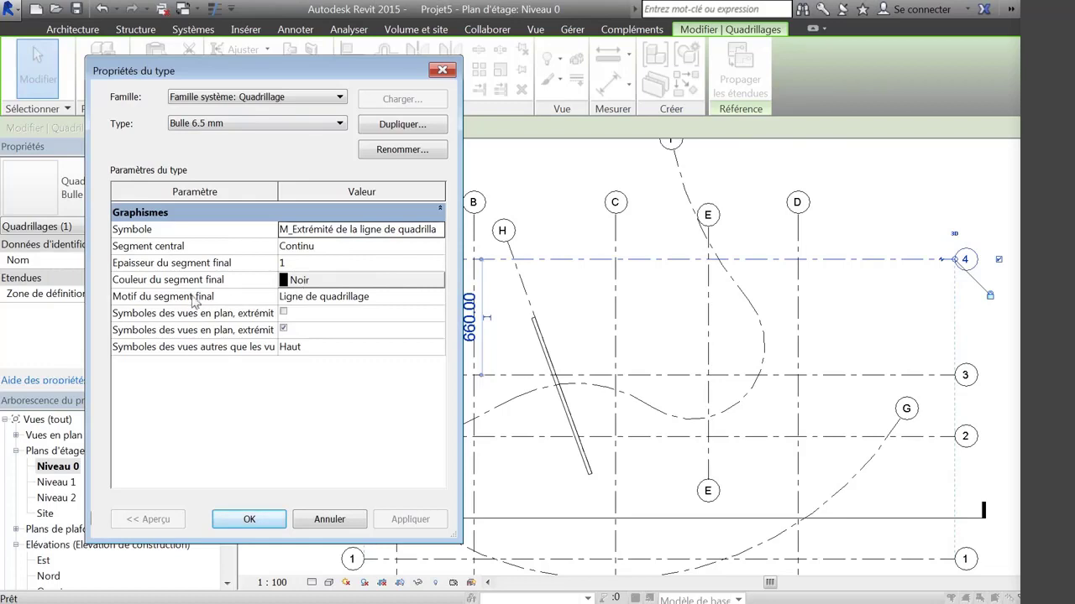
click(329, 298)
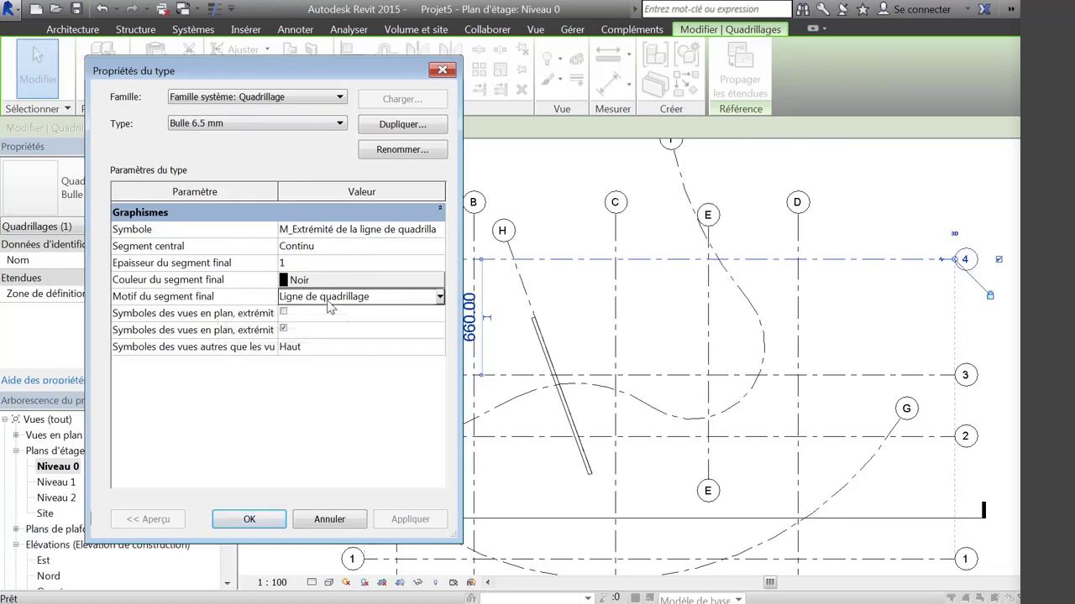
click(439, 297)
click(437, 355)
click(437, 356)
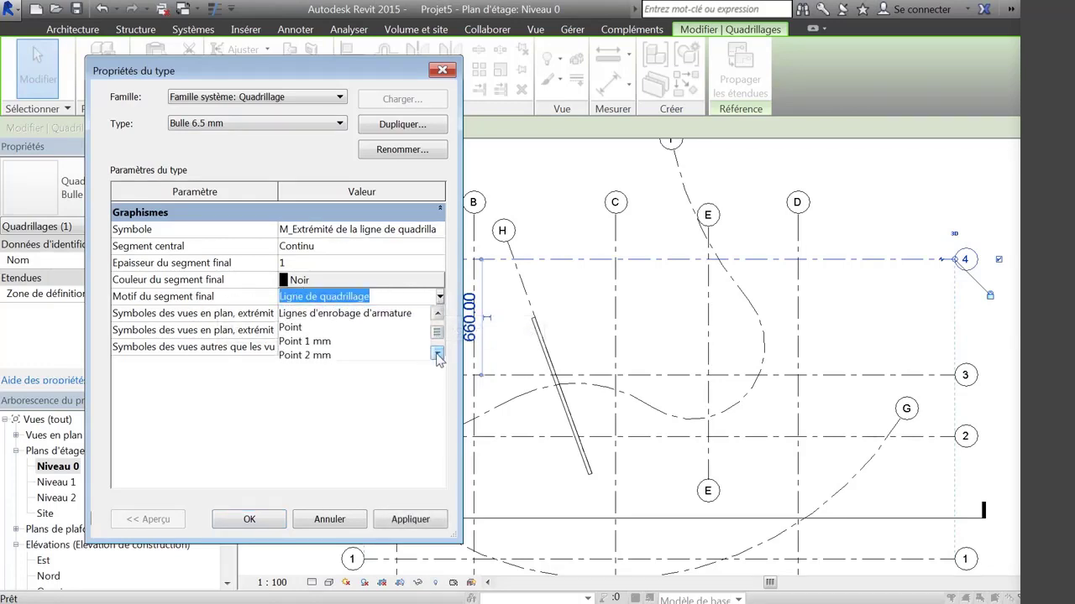
click(437, 355)
click(437, 355)
click(437, 355)
click(437, 355)
click(438, 355)
click(438, 355)
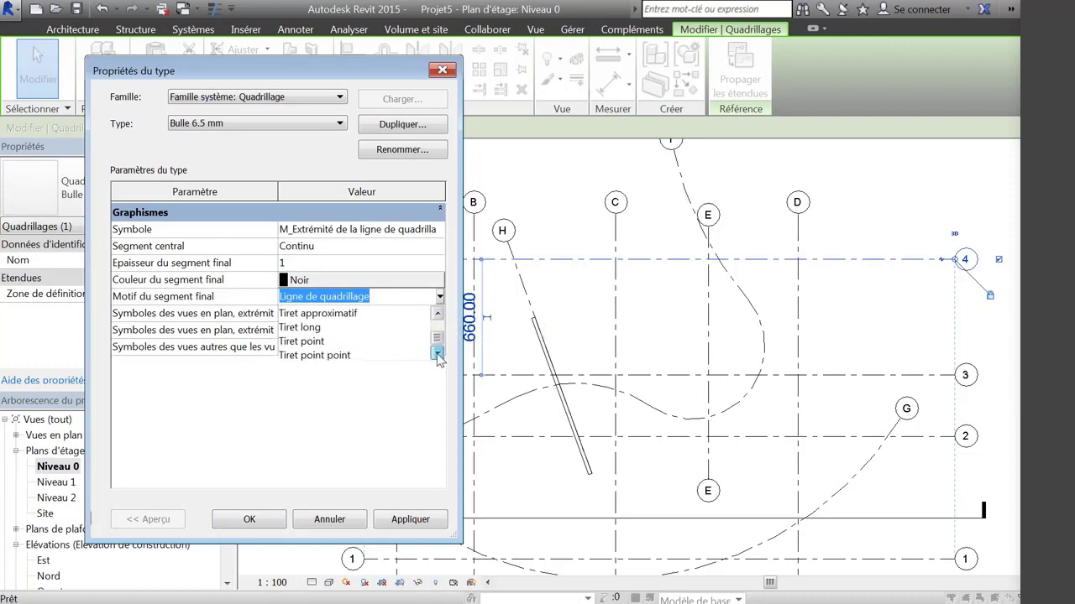
click(437, 356)
click(438, 356)
drag(438, 340, 437, 322)
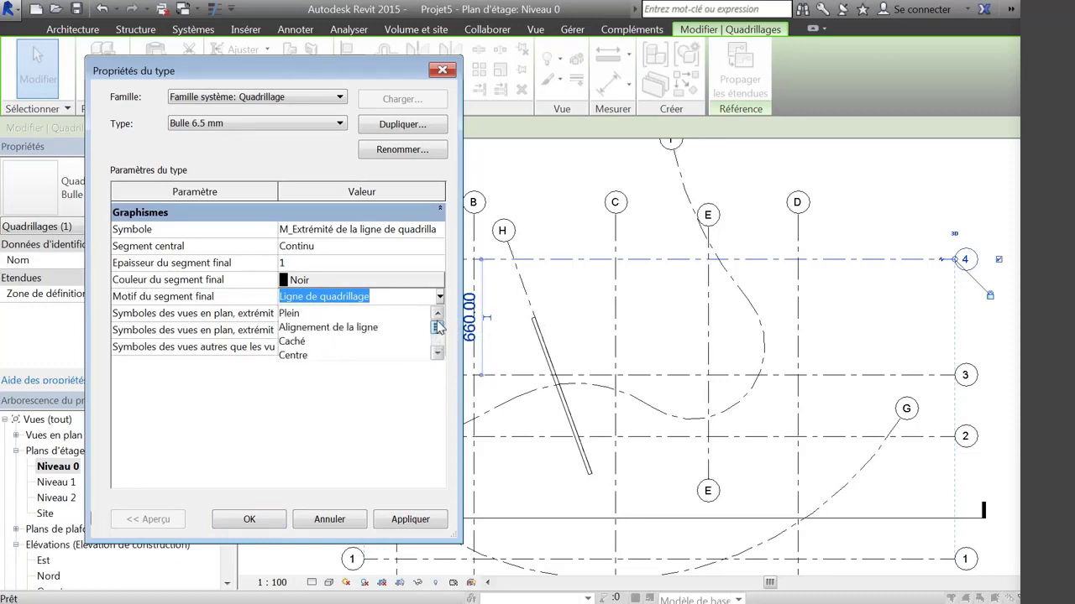
click(397, 315)
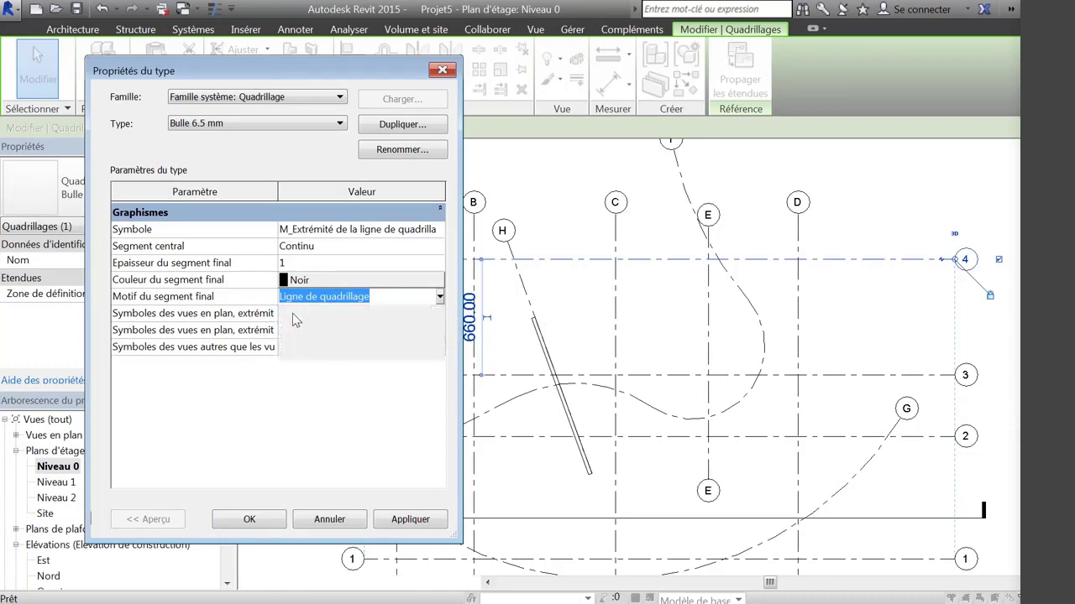
click(403, 519)
click(248, 520)
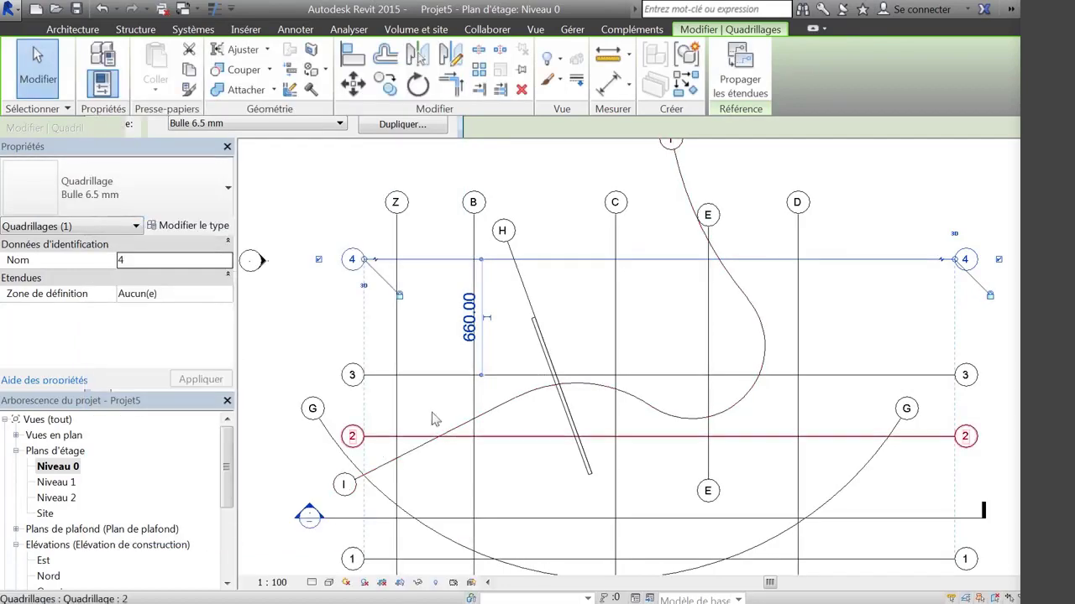
click(585, 299)
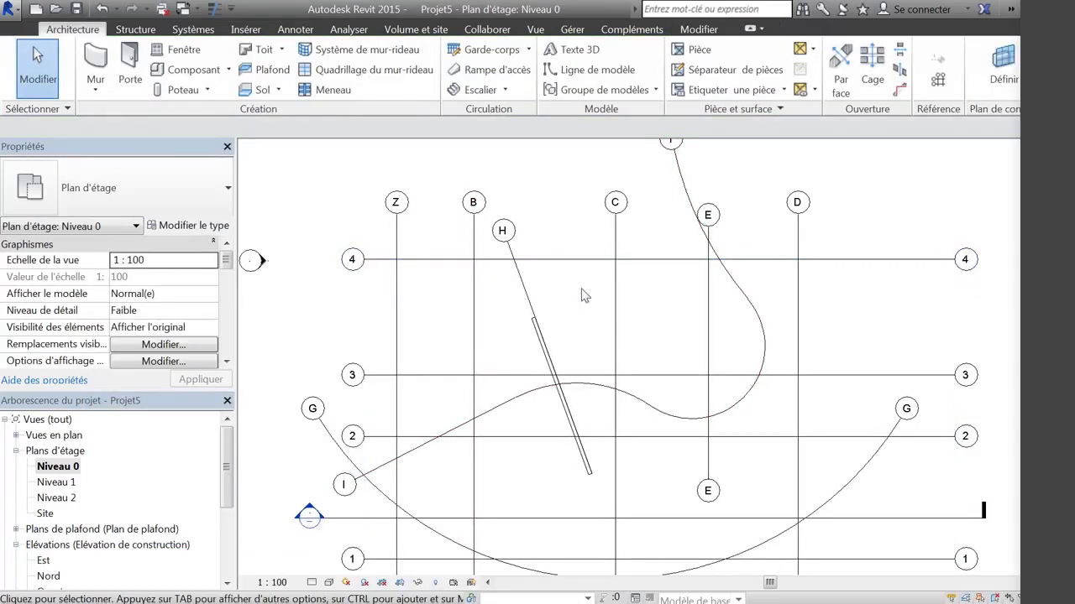
Step: Through grid line B's type properties, set the central segment (Segment central) of the Bulle 6.5 mm type to Aucun
click(474, 284)
click(194, 226)
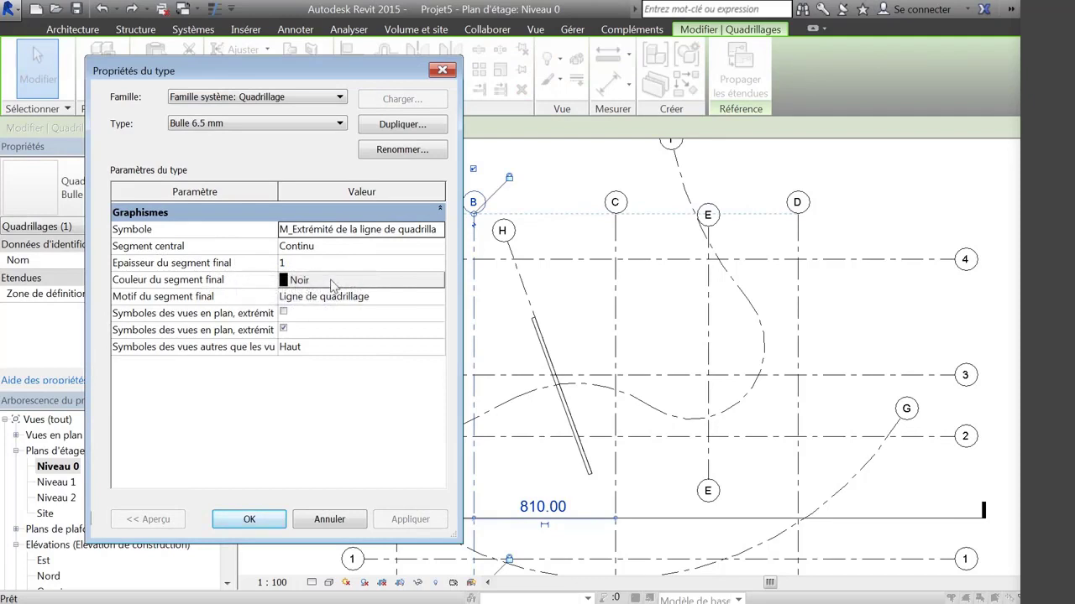
click(441, 247)
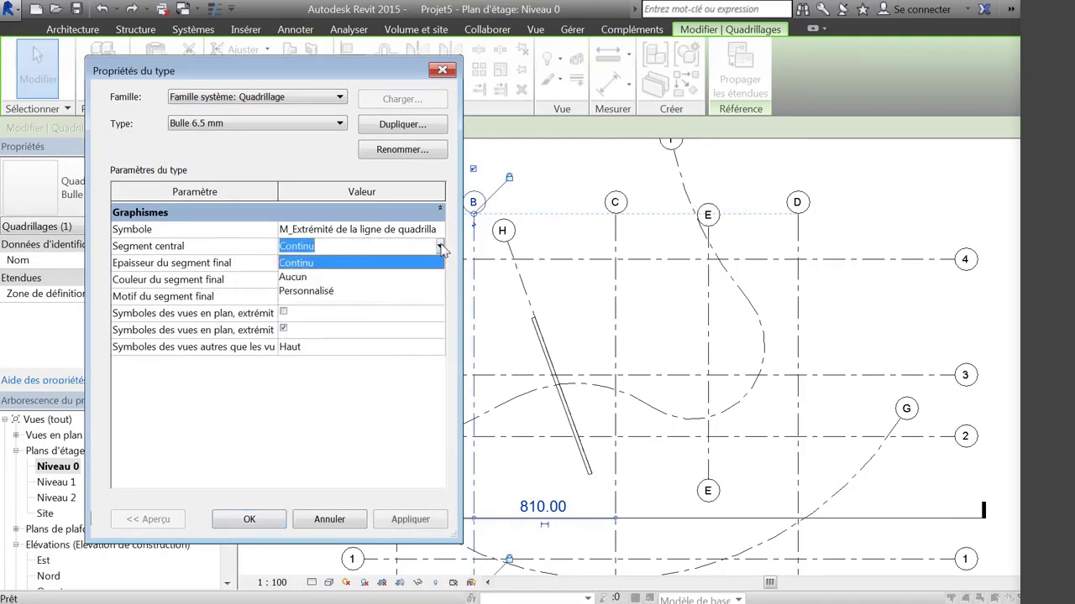
click(294, 277)
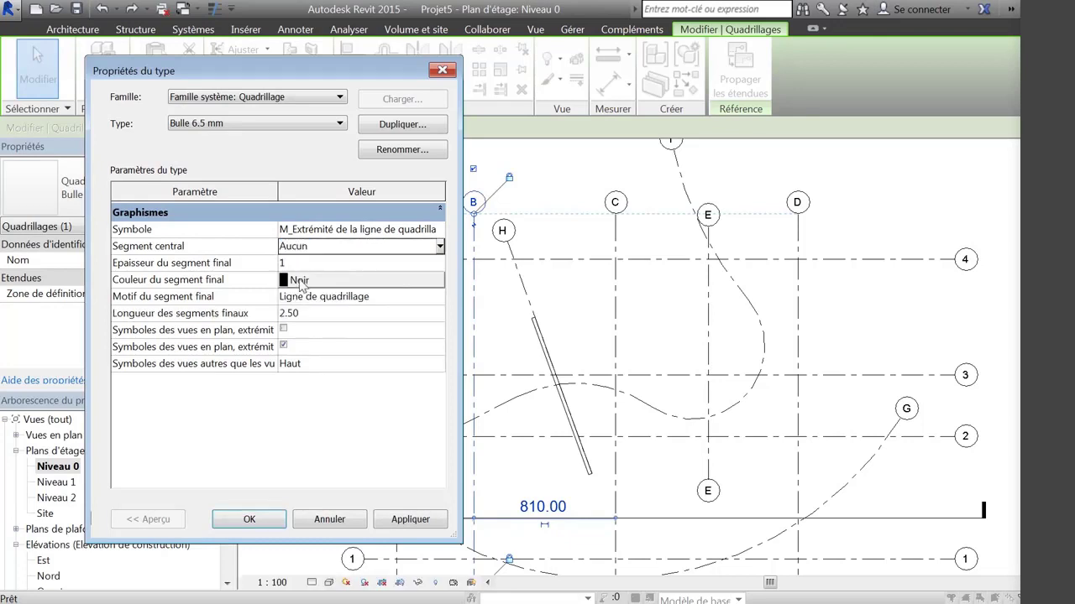
click(249, 520)
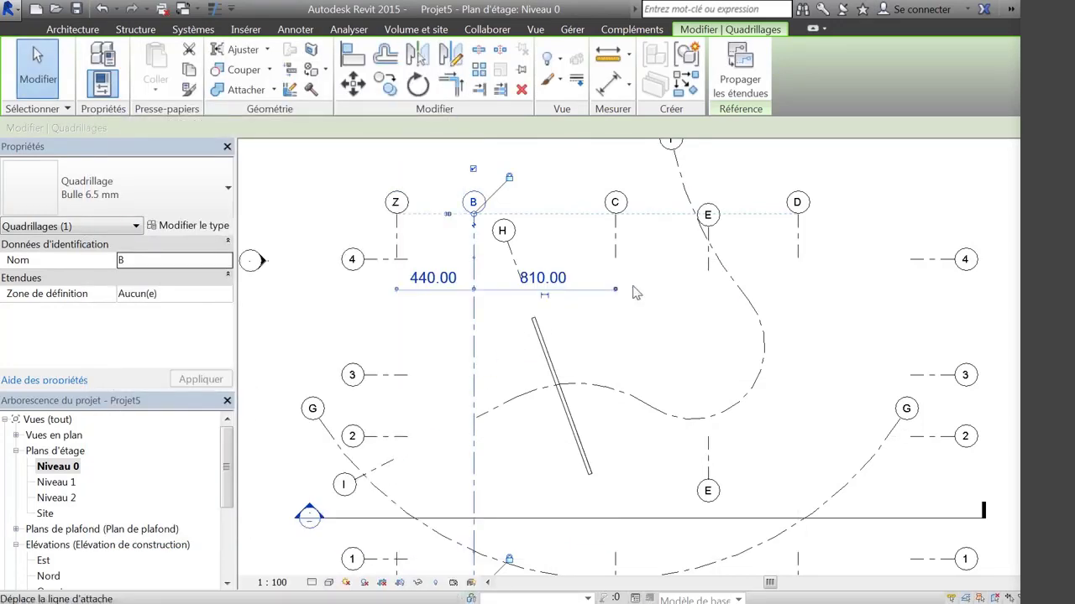
click(658, 288)
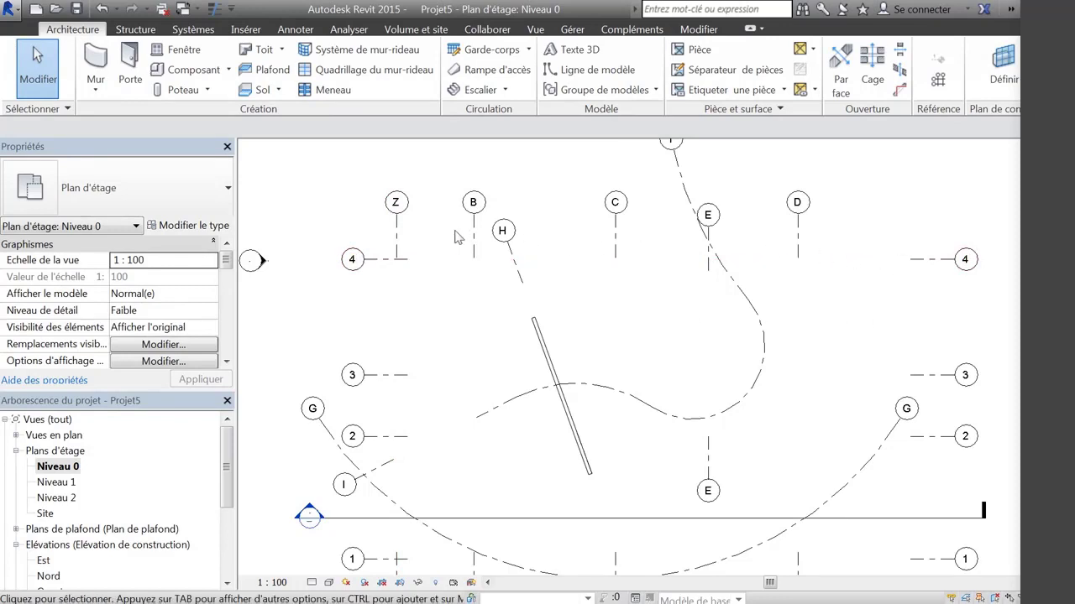
Step: Through grid line C's type properties, set the central segment (Segment central) to Personnalisé and apply it
middle_drag(663, 337, 662, 299)
scroll(661, 298, down, 1)
middle_drag(573, 330, 643, 334)
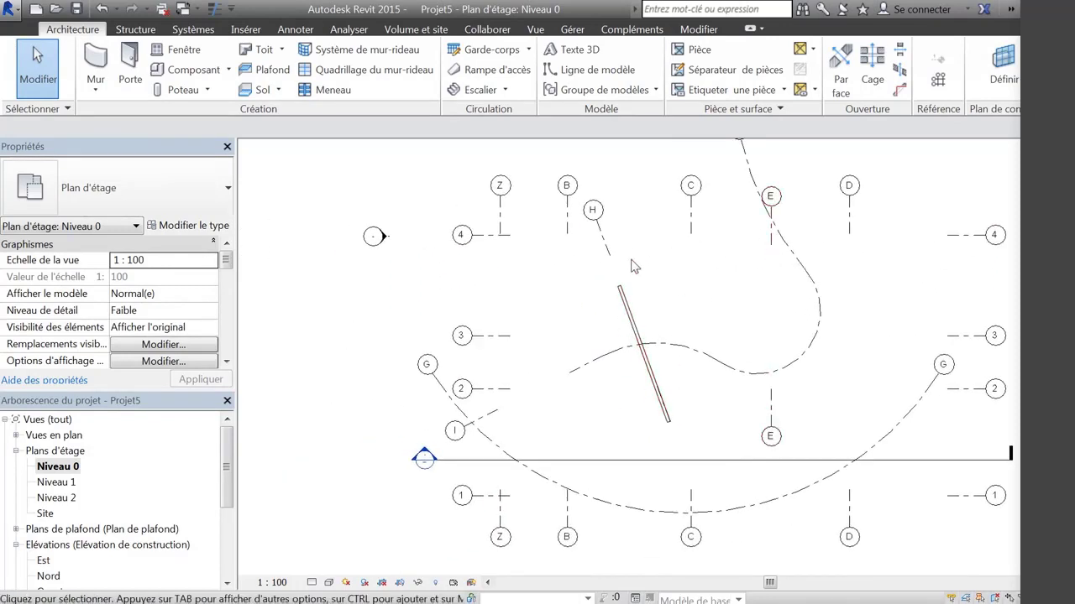
click(690, 234)
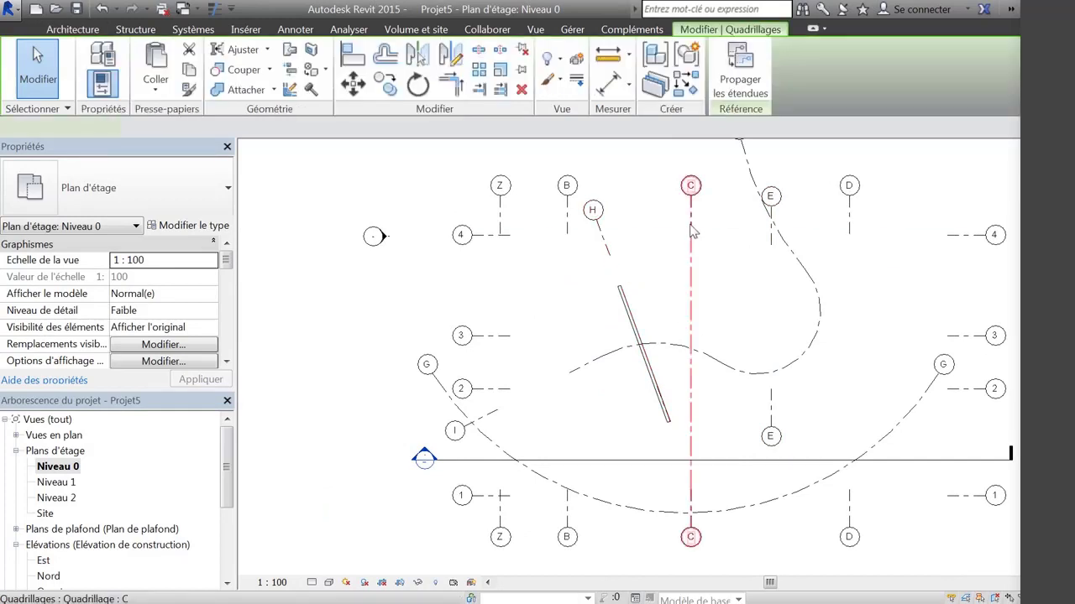
click(191, 227)
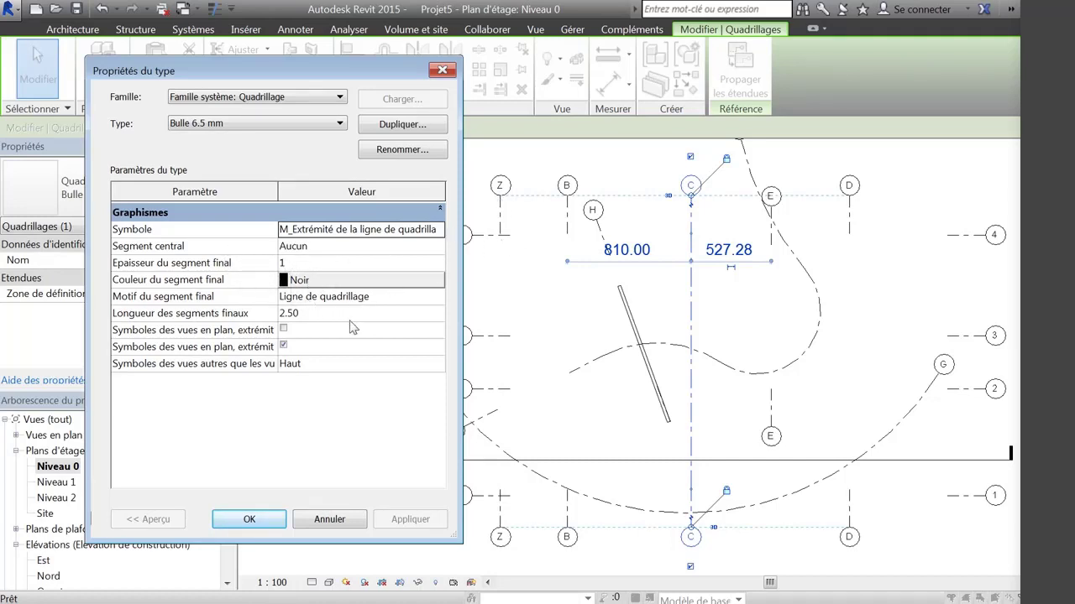
click(440, 246)
click(439, 246)
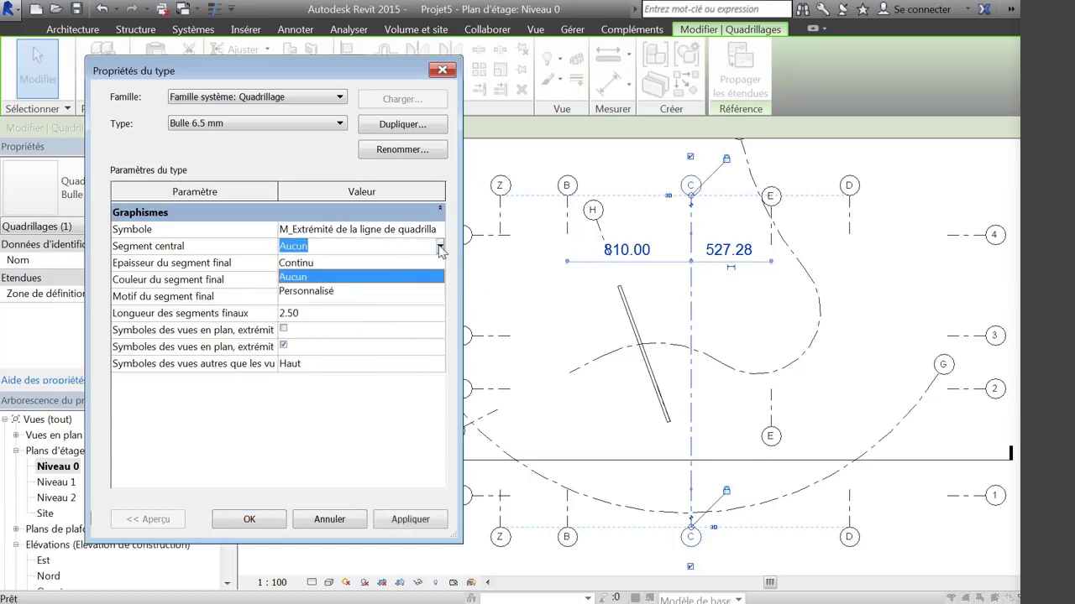
click(305, 292)
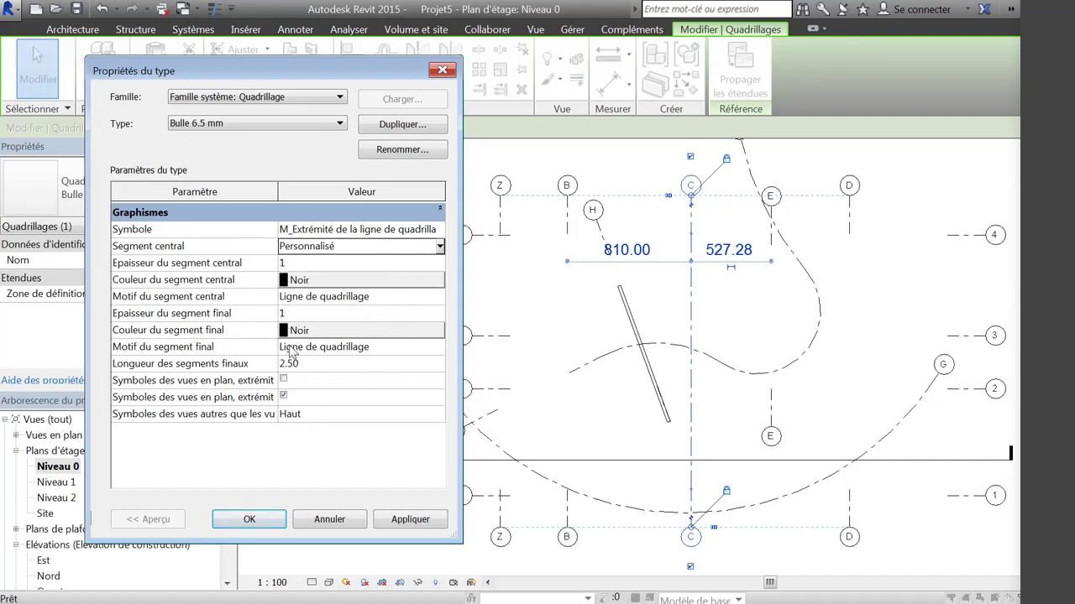
click(416, 524)
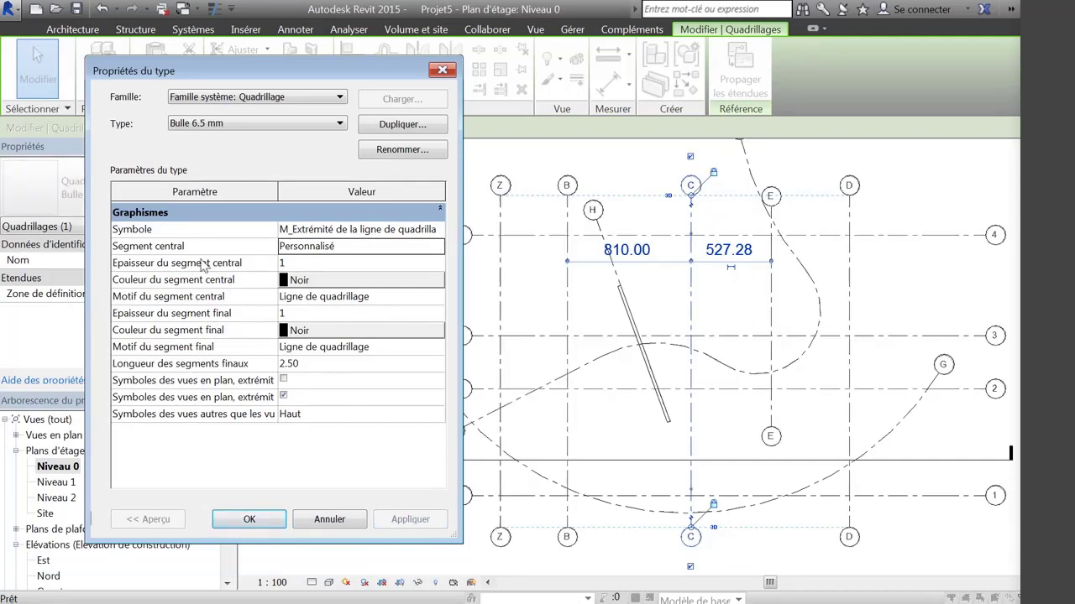
Step: Through grid line C's type properties, set the central segment colour to Rouge and its pattern (Motif du segment central) to Démoli
click(333, 285)
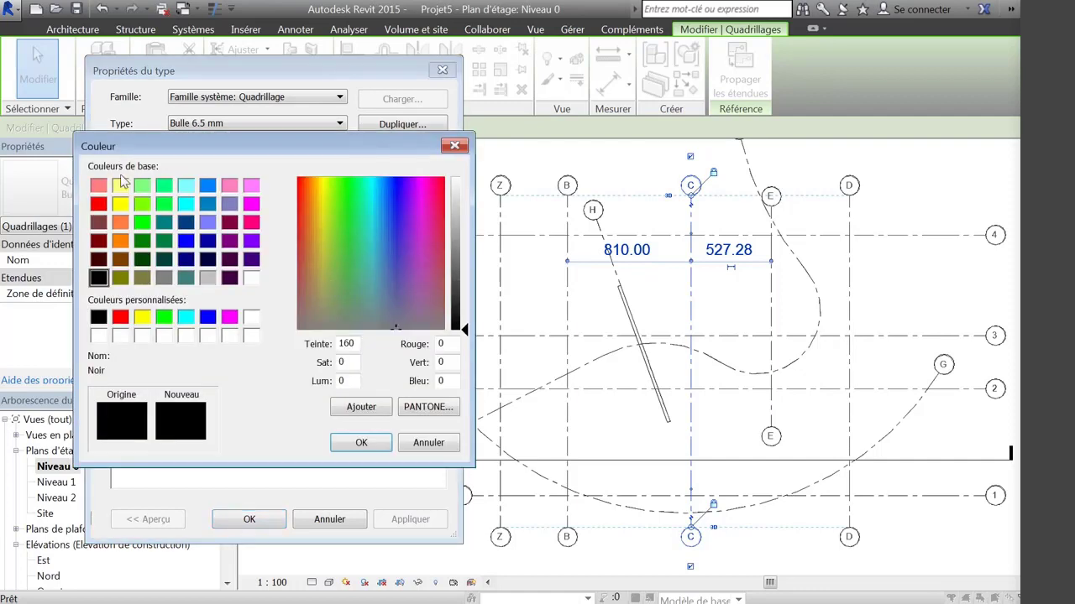
click(98, 204)
click(353, 446)
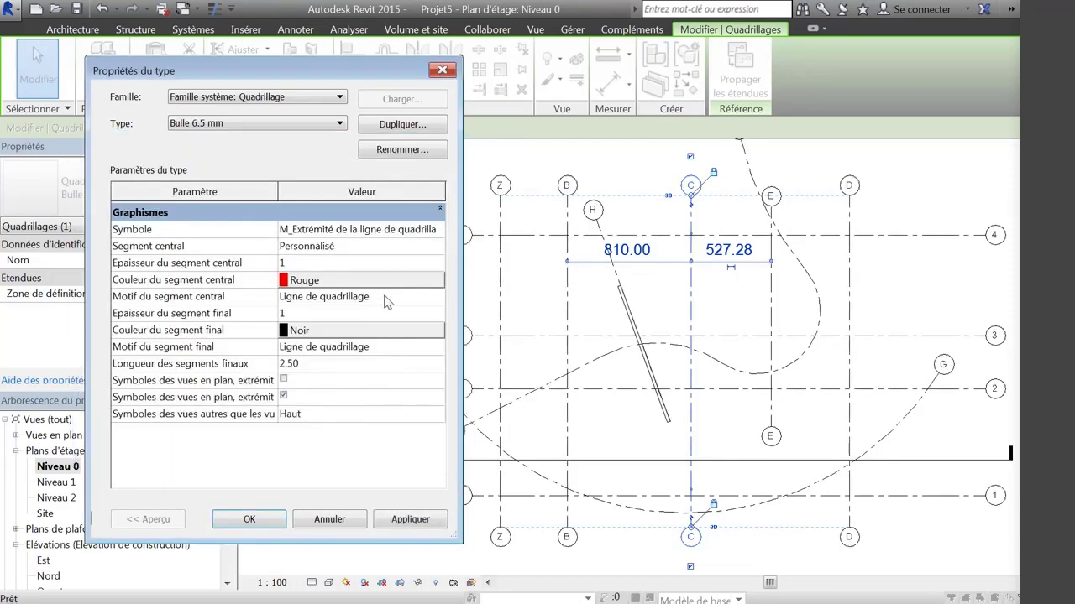
click(433, 298)
click(440, 298)
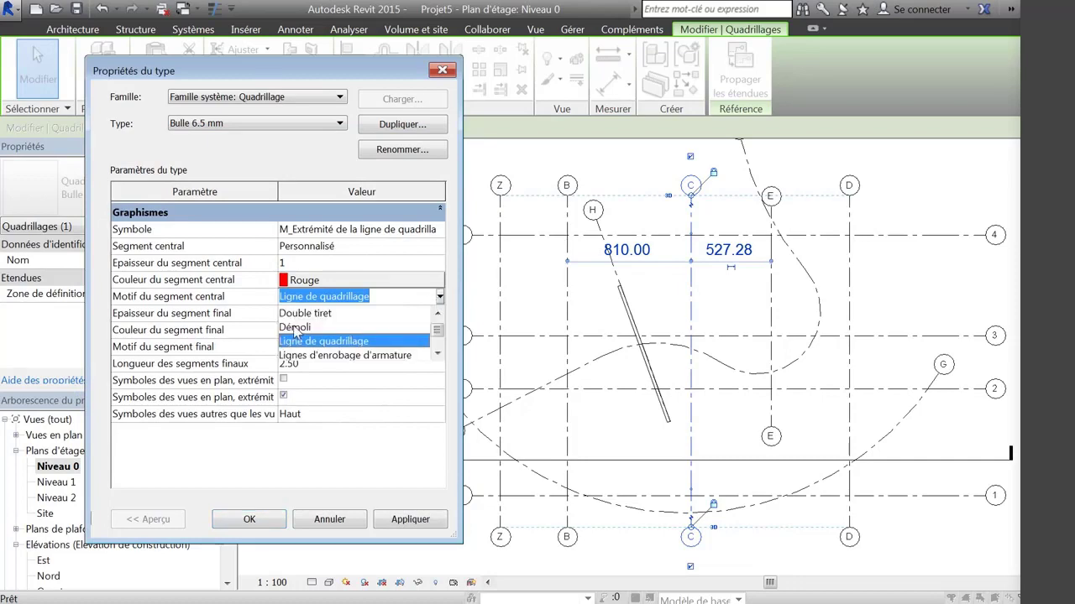
click(296, 329)
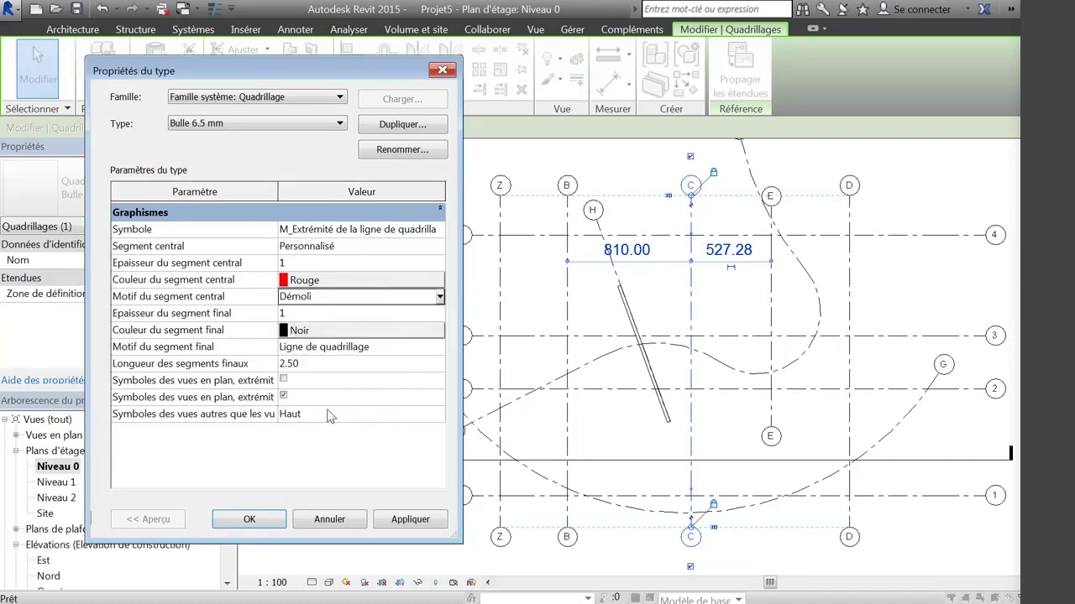
click(248, 519)
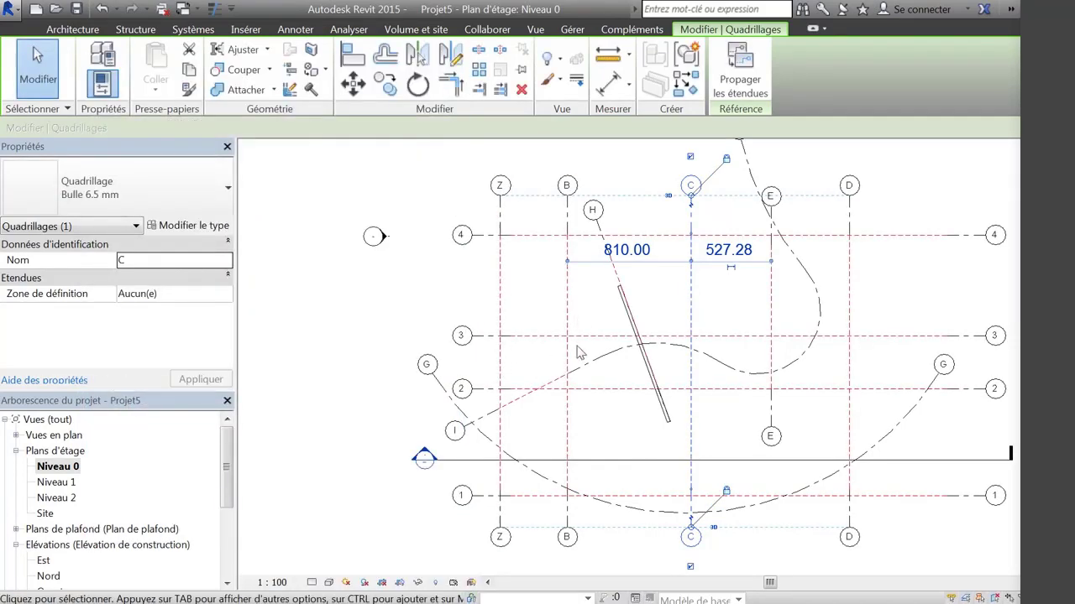
Step: Undo the change to the grid type's central segment colour and pattern
middle_drag(542, 299, 533, 289)
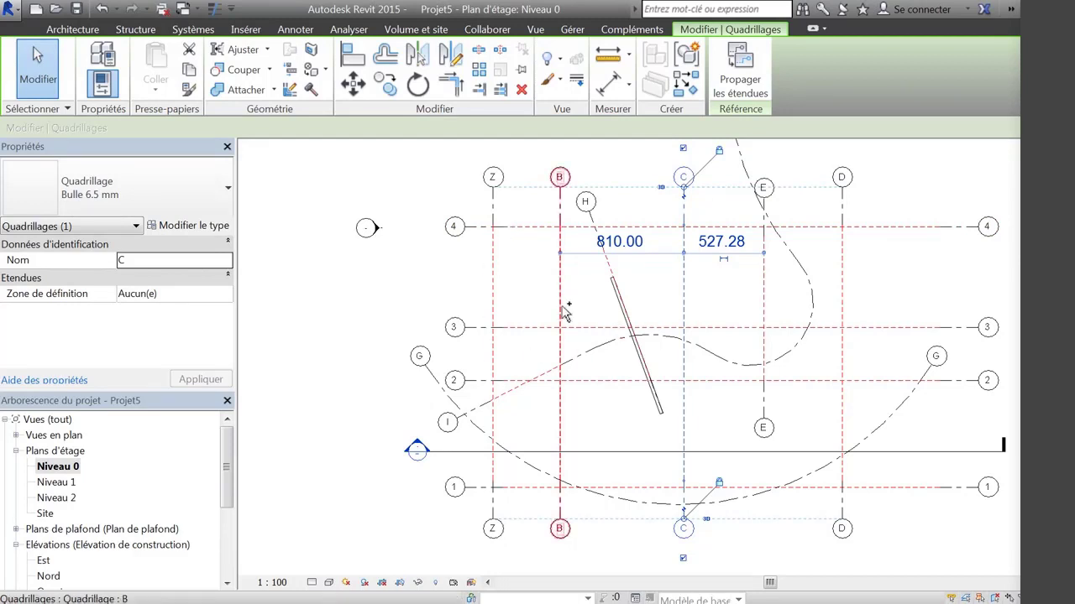
key(ctrl+z)
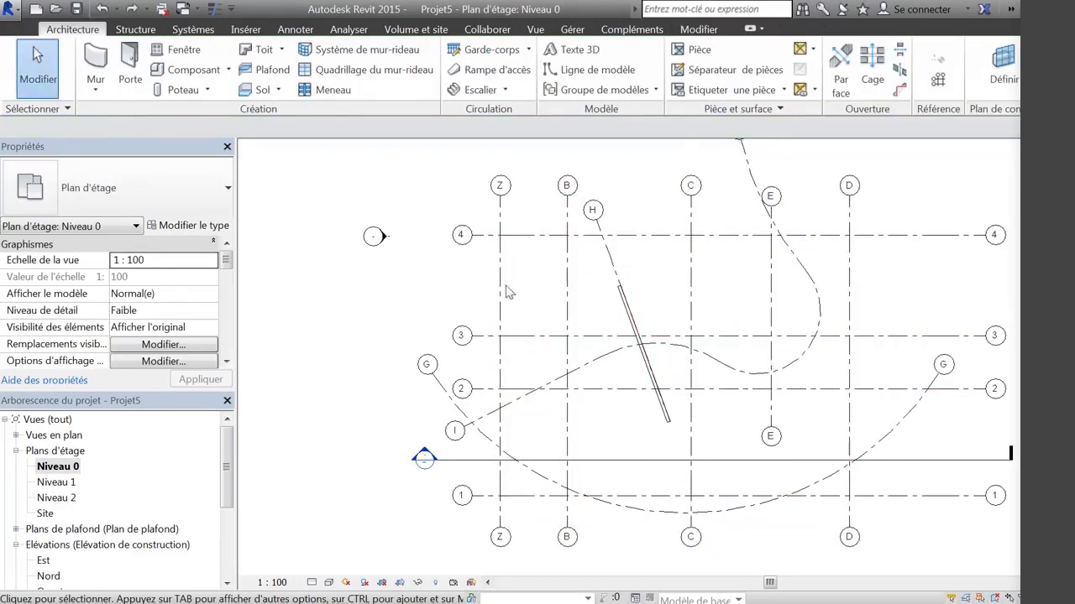
middle_drag(534, 307, 517, 291)
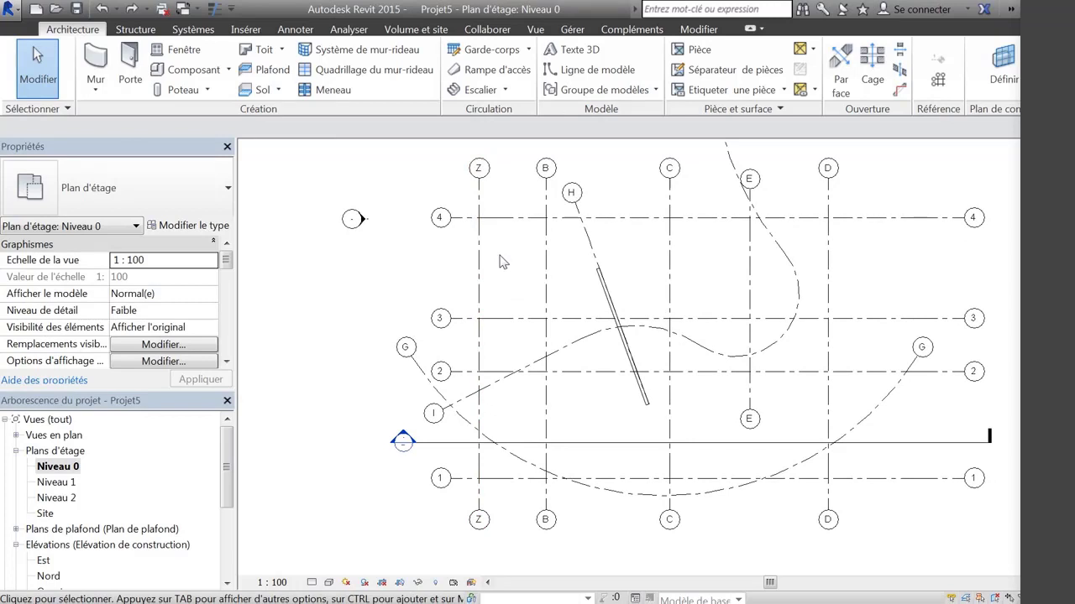
Step: Duplicate grid line Z's Bulle 6.5 mm type under the name "Axe mitoyen"
click(480, 202)
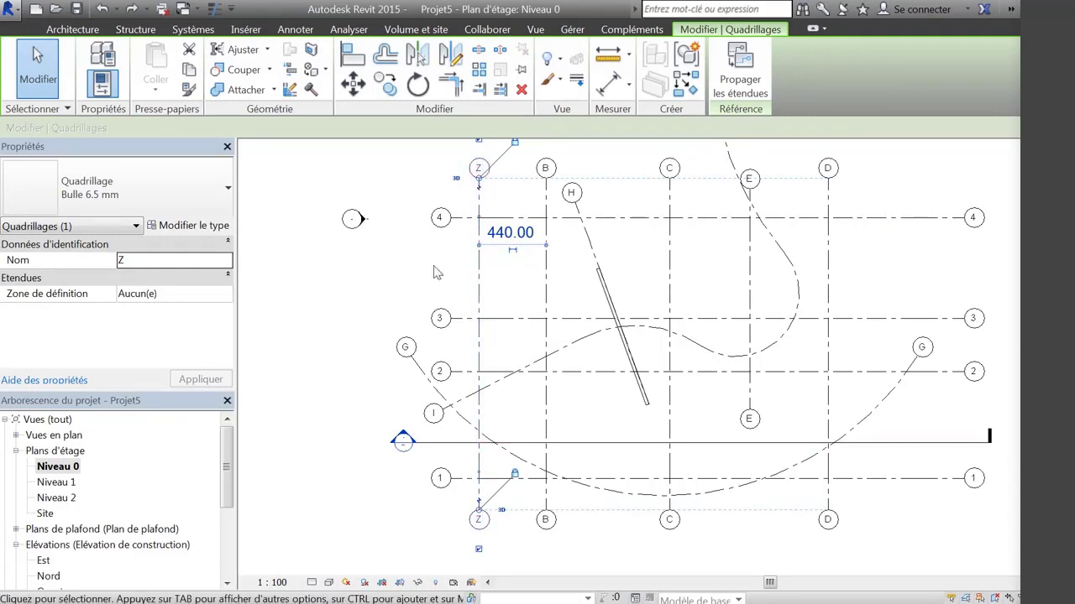
middle_drag(415, 293, 735, 299)
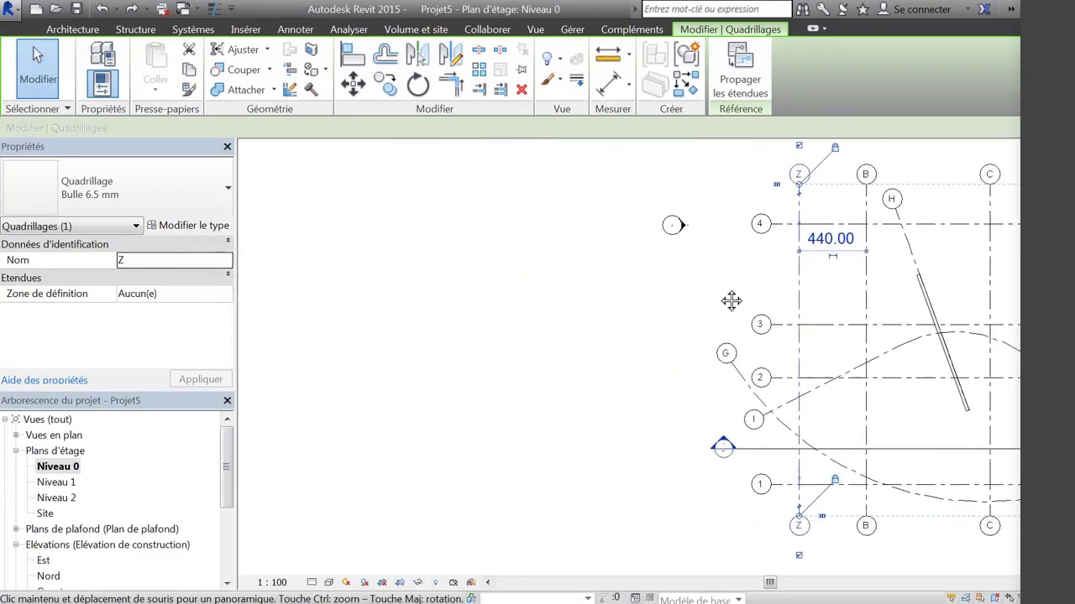
click(212, 230)
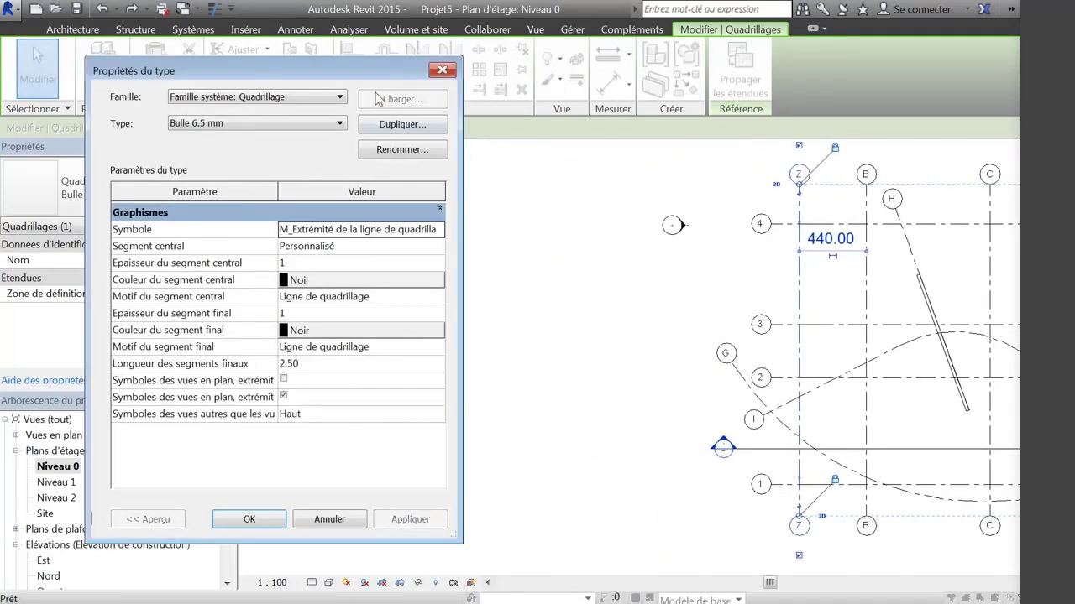
drag(382, 71, 611, 89)
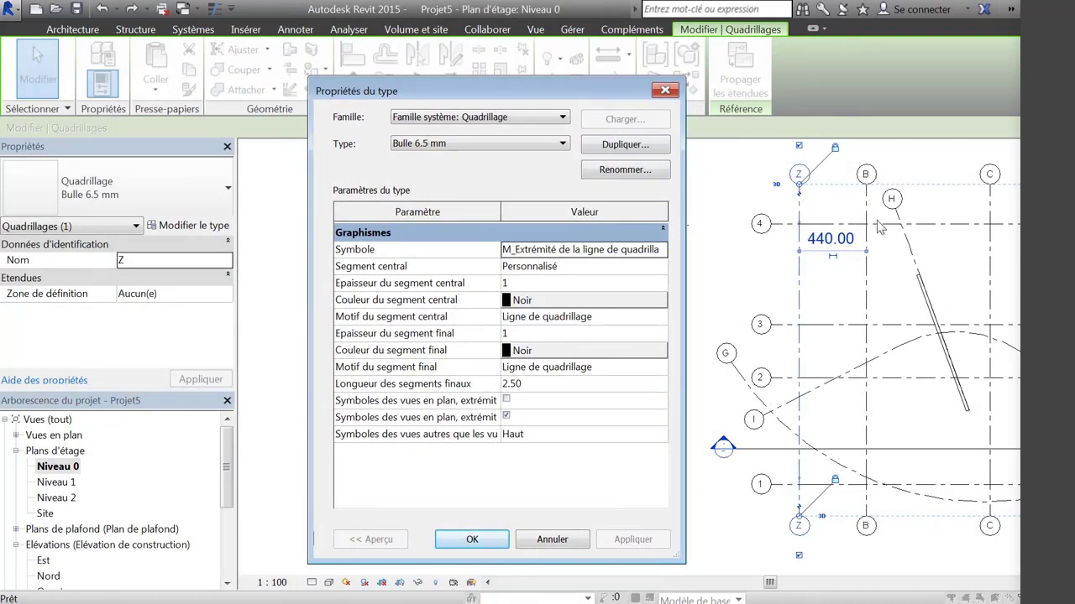
drag(490, 94, 414, 76)
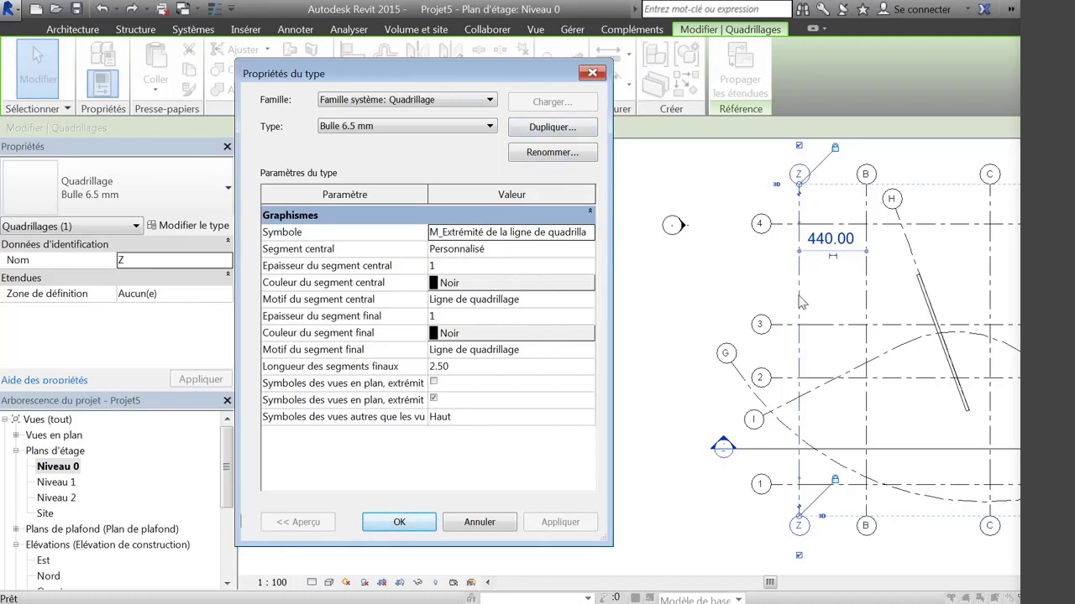
click(534, 131)
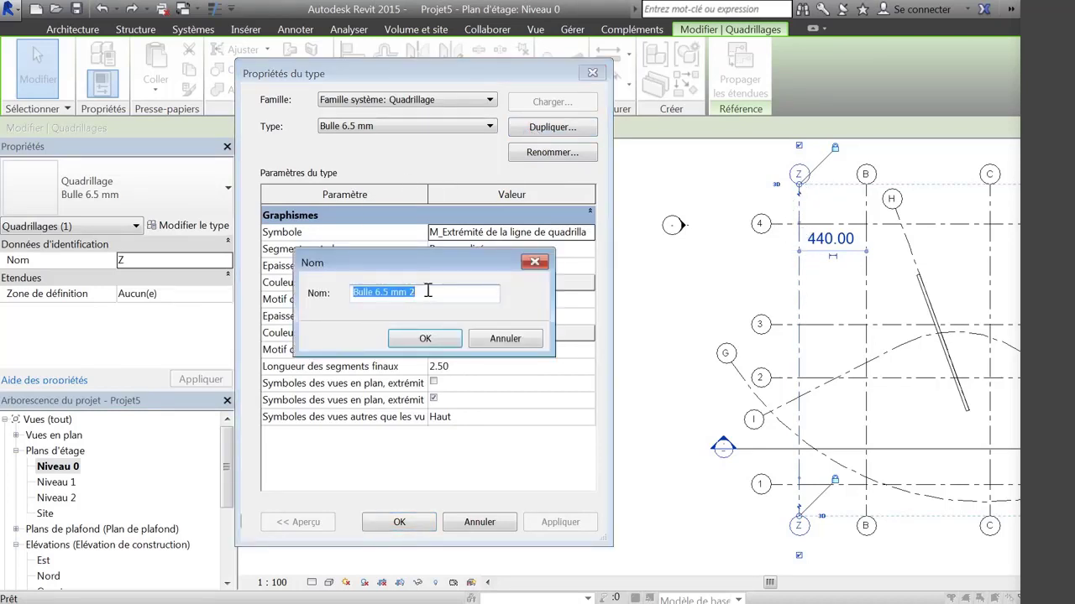
drag(427, 292, 319, 328)
text(Axe mitoyen)
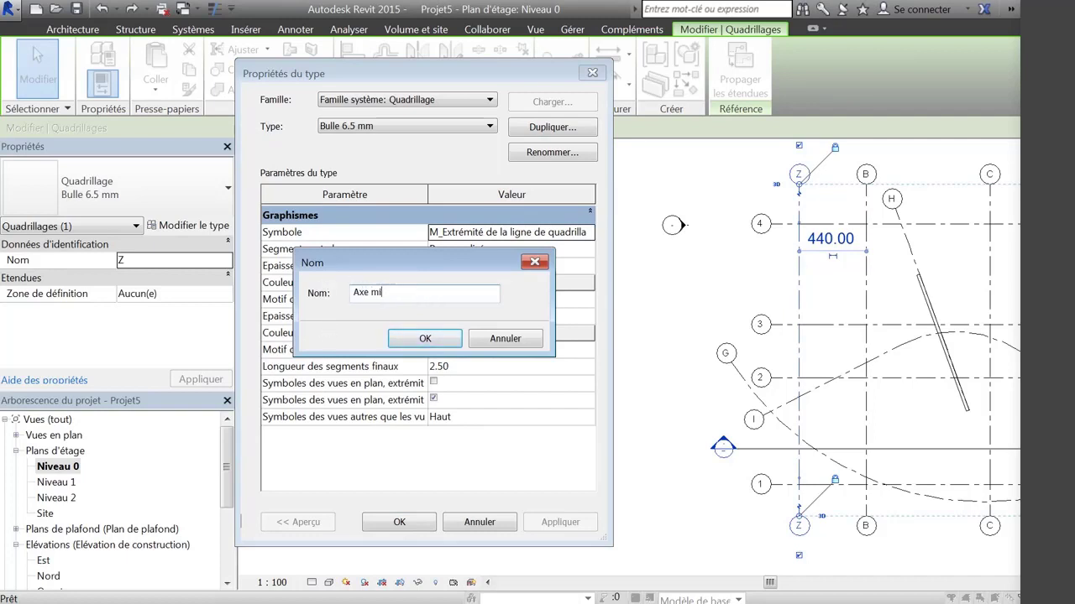
click(445, 339)
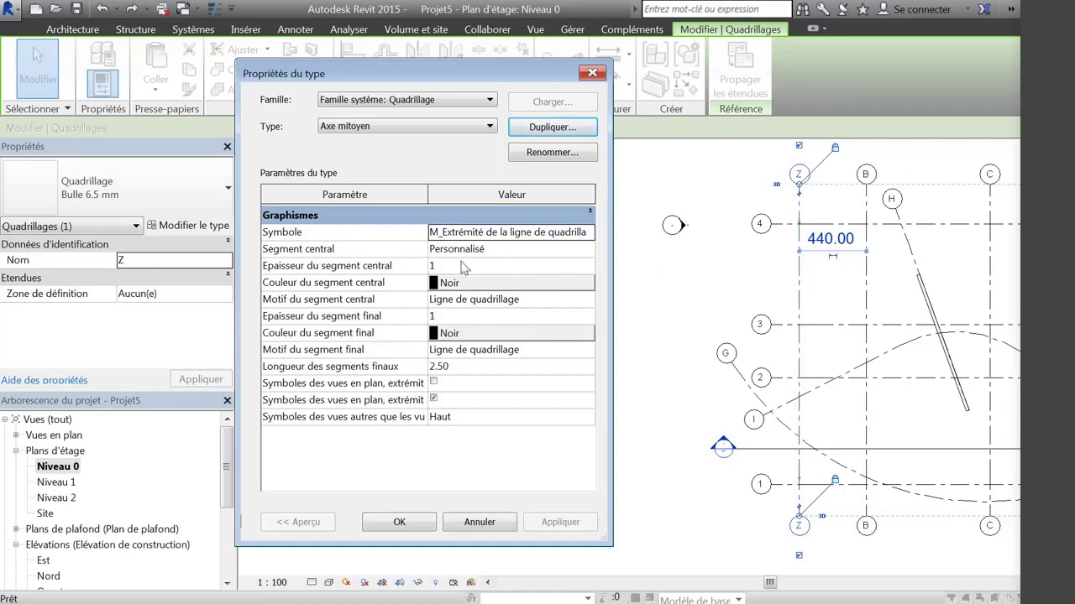
Step: Set the Axe mitoyen type's central segment to Continu and its end segment colour to Vert
click(590, 249)
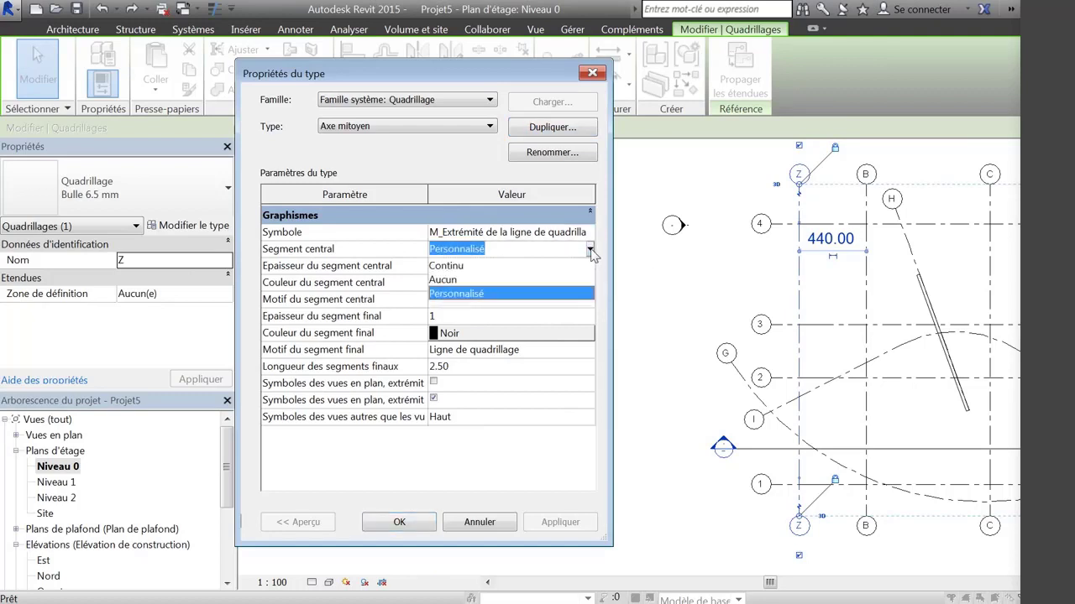
click(450, 265)
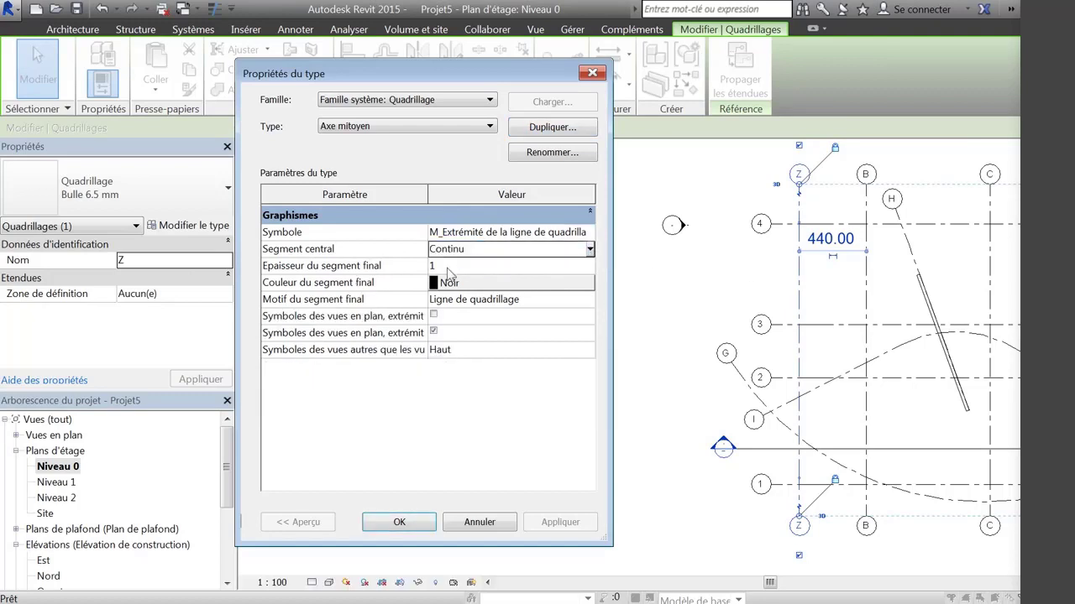
click(487, 289)
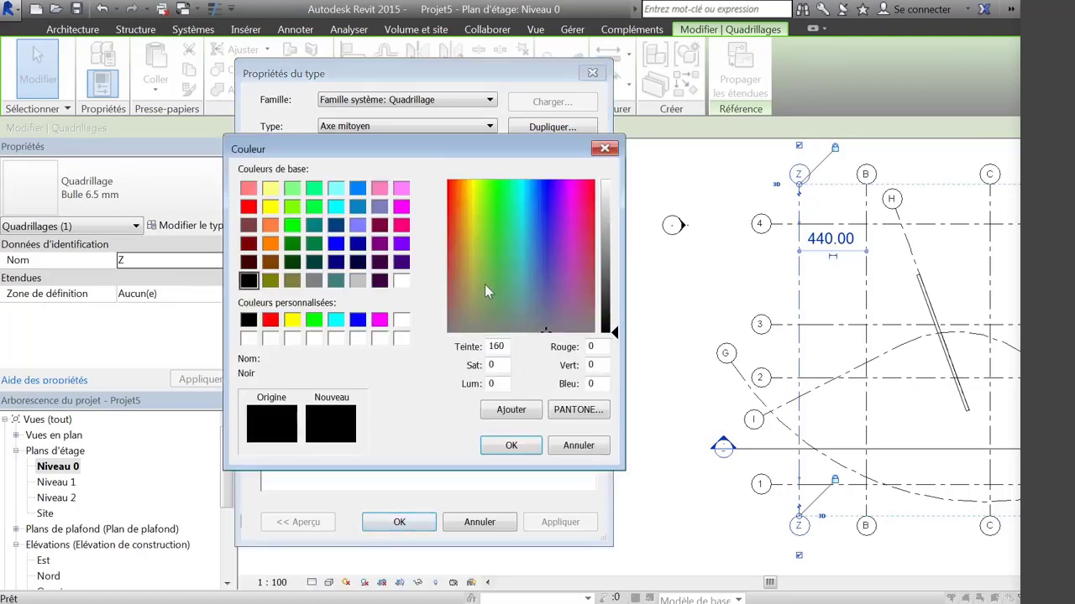
click(317, 320)
click(512, 446)
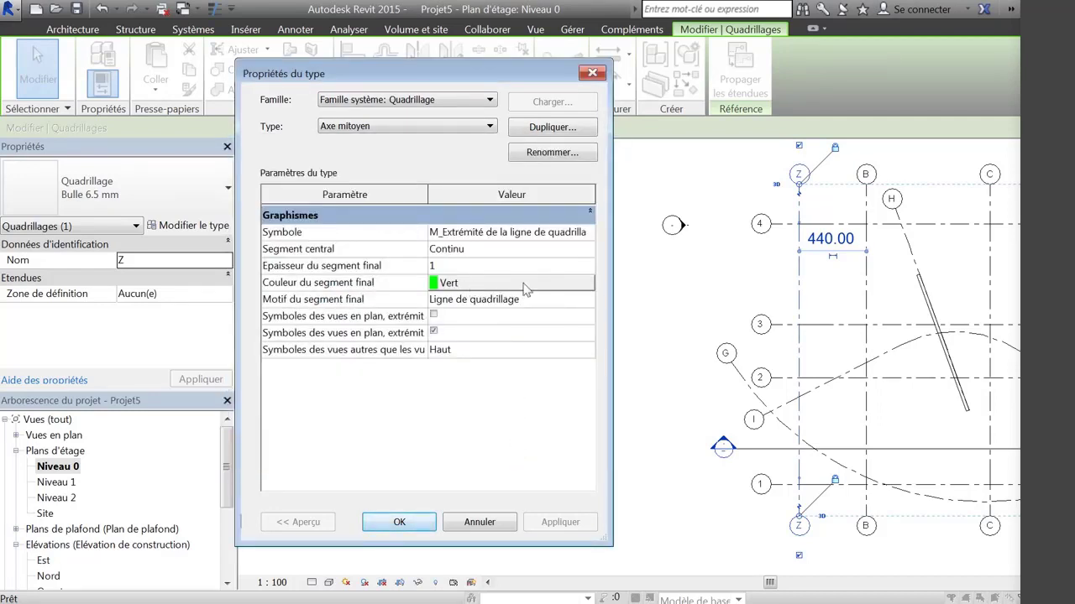
Step: Set the Axe mitoyen type's symbol to "M_Extrémité de la ligne de quadrillage - Aucune bulle" and apply the type to grid line Z
click(593, 235)
click(590, 233)
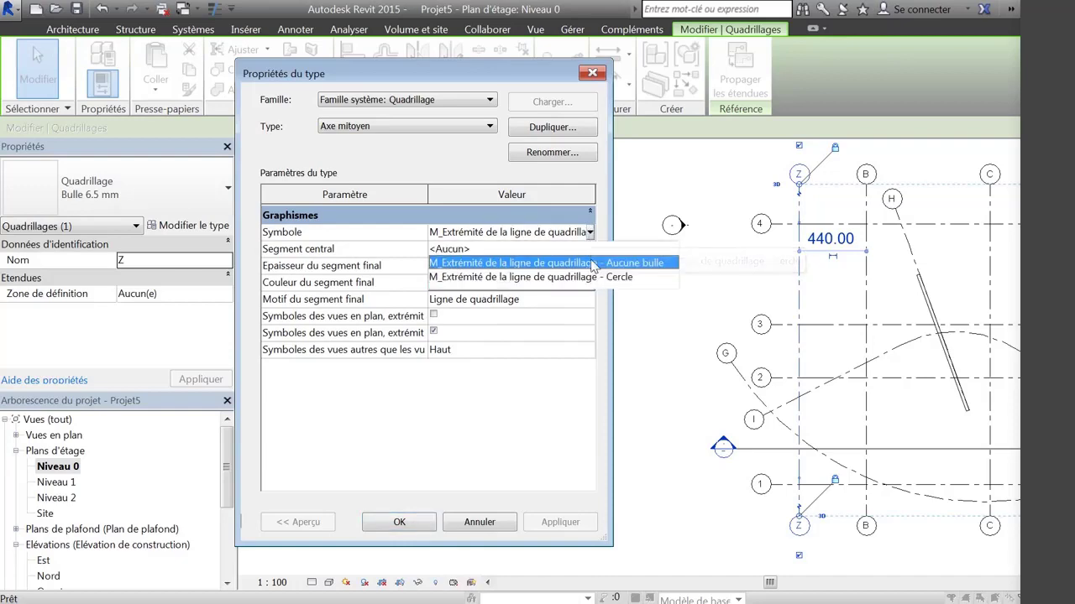
click(545, 263)
click(399, 523)
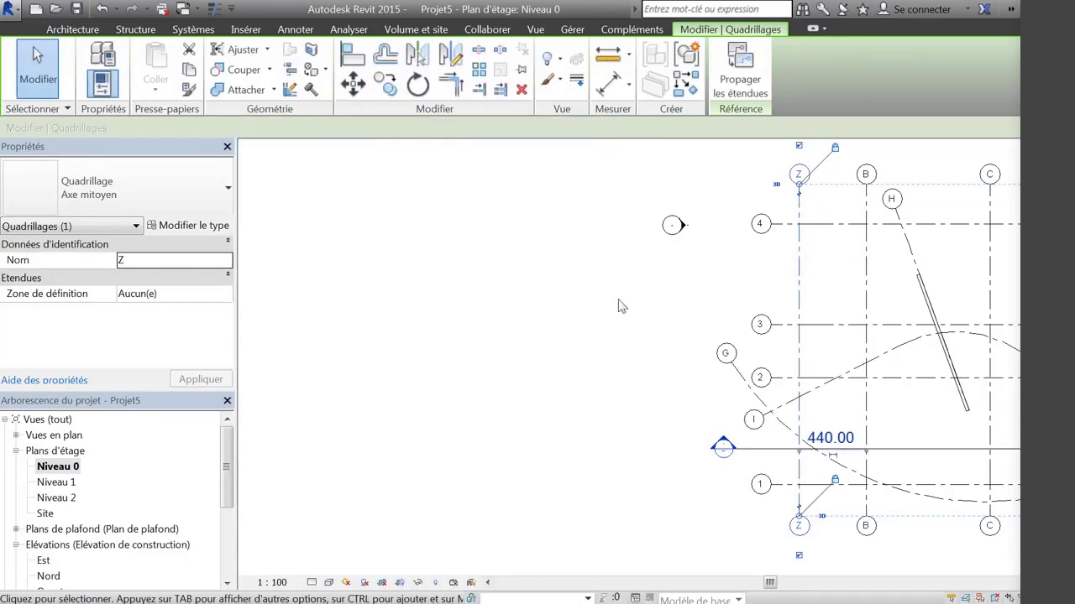
click(619, 306)
Step: Rename grid line Z as M1 through its head label in the plan
middle_drag(849, 303, 670, 295)
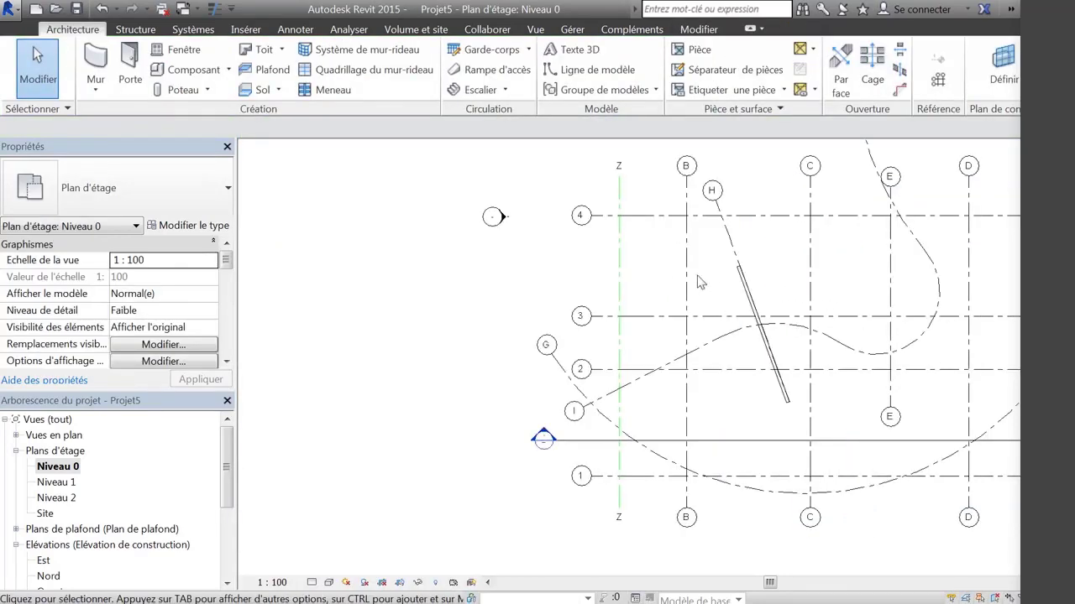
click(622, 167)
click(621, 167)
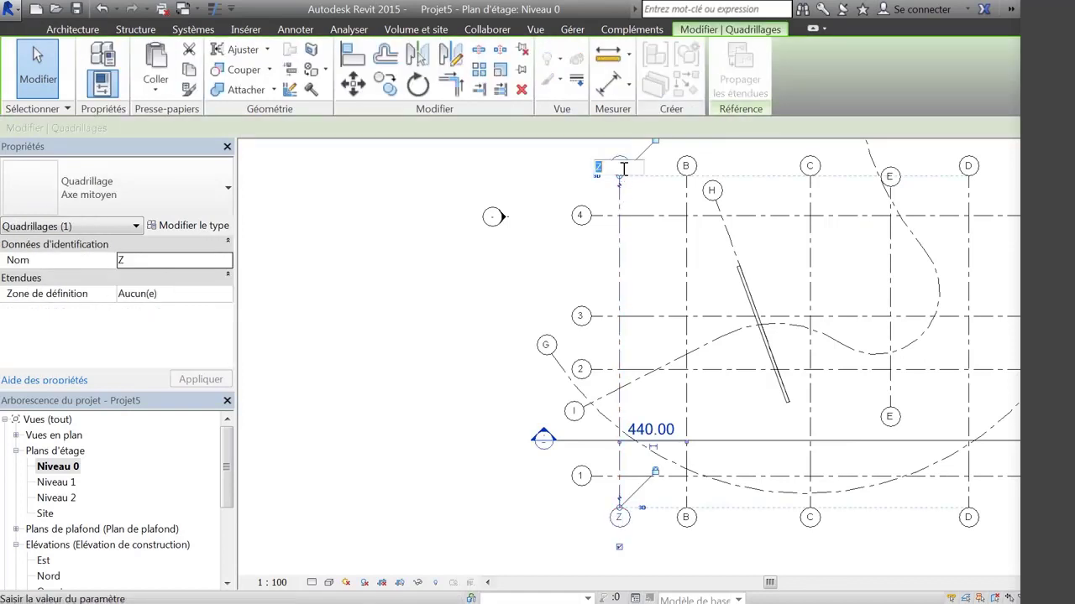
key(Return)
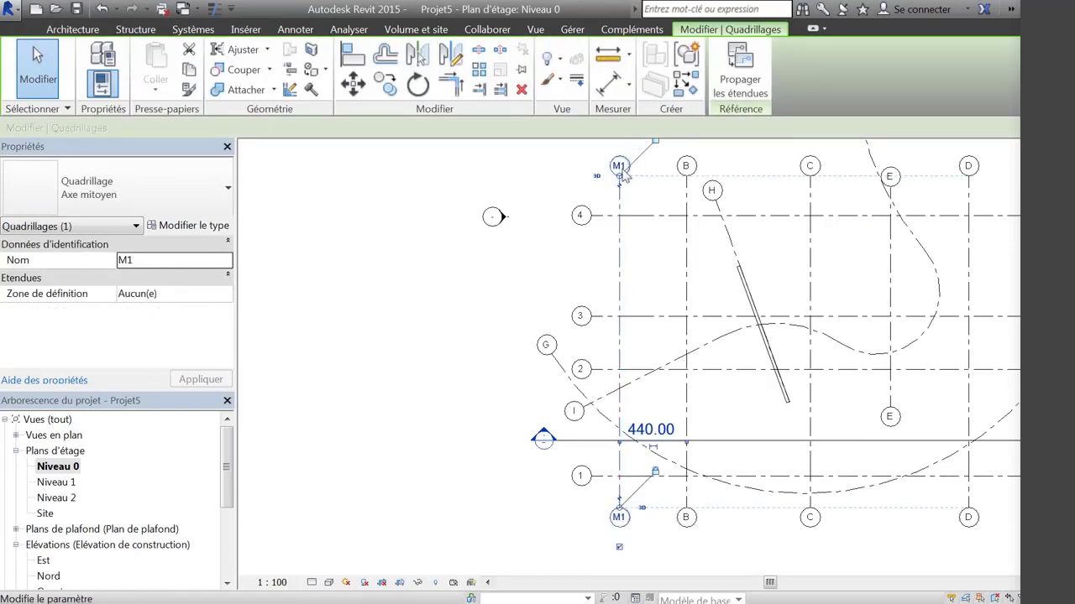
click(460, 263)
middle_drag(622, 332, 509, 344)
scroll(518, 546, up, 3)
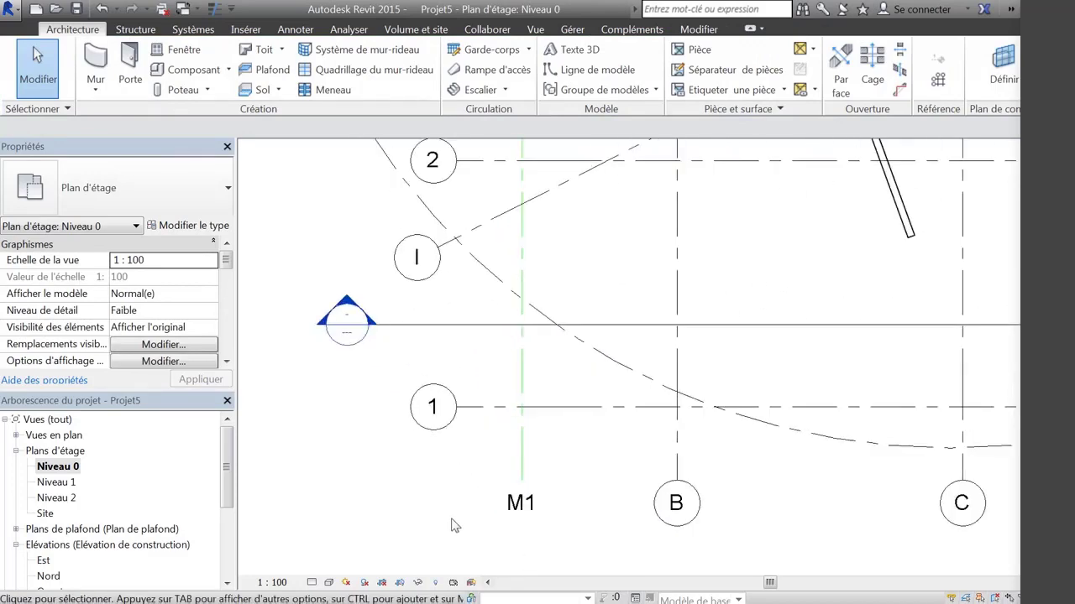
middle_drag(647, 343, 663, 305)
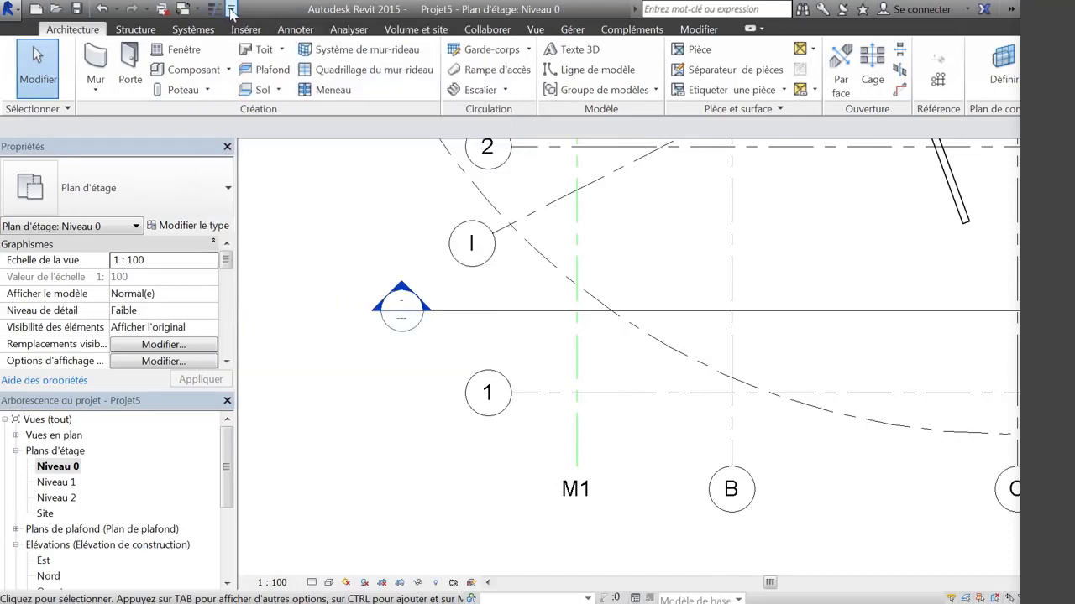
Step: Switch the thin lines display (Lignes fines) on and back off
click(231, 10)
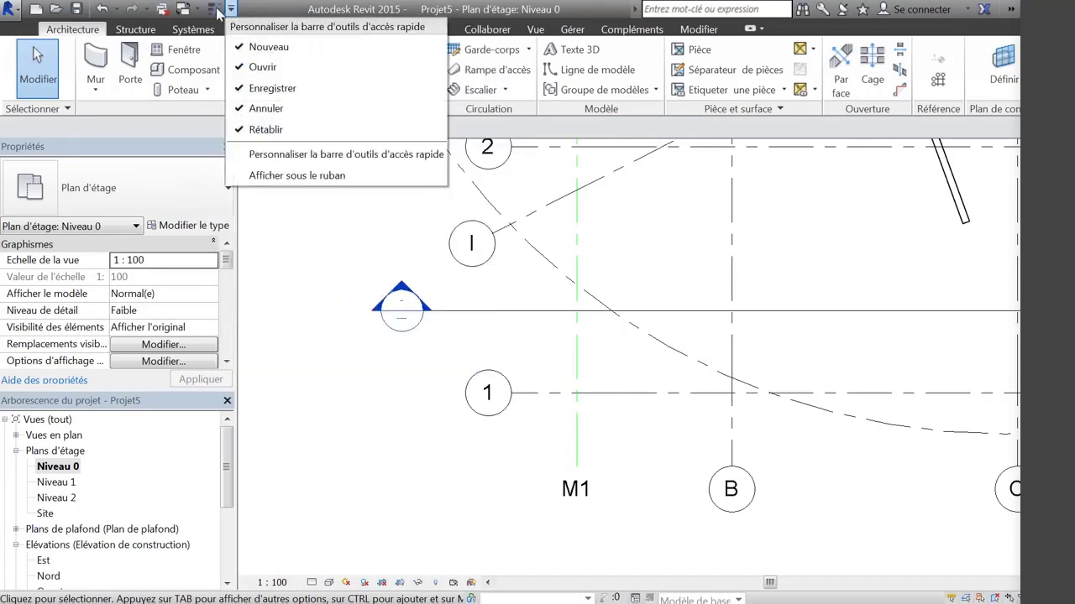
click(271, 9)
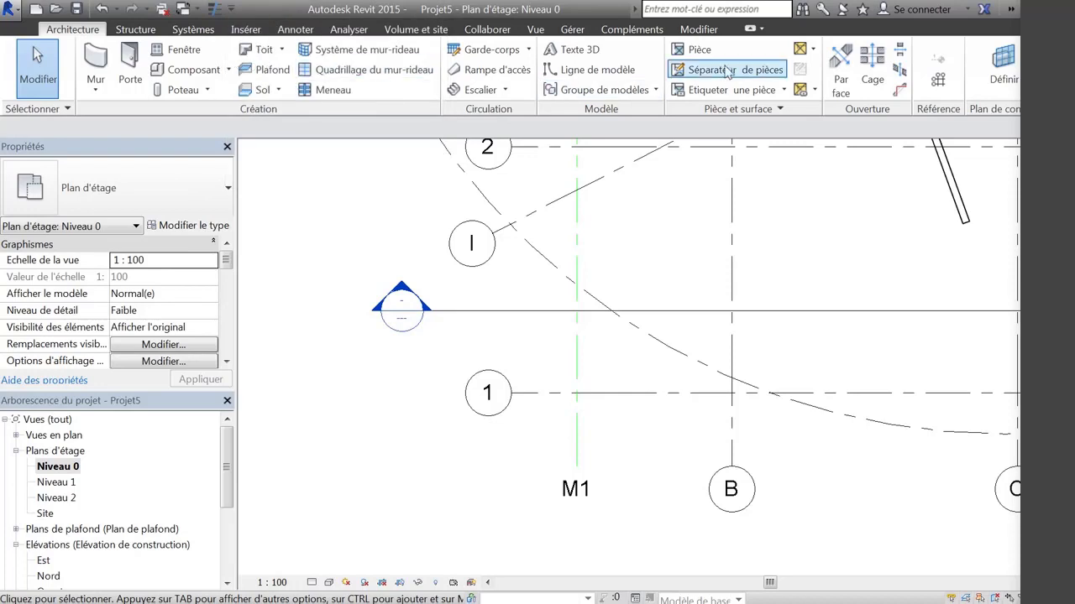
click(534, 30)
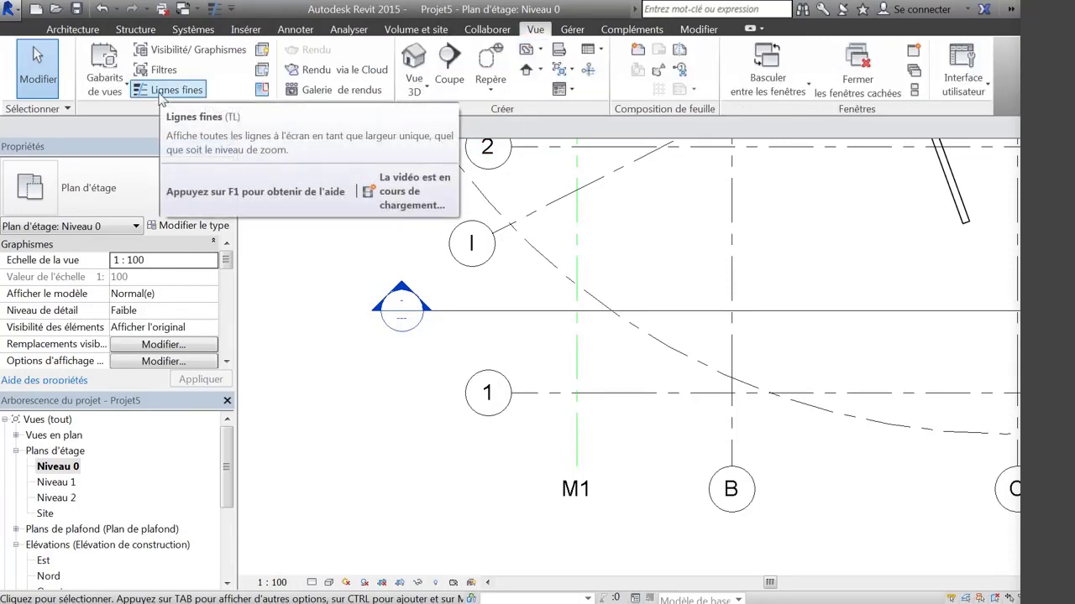
click(215, 10)
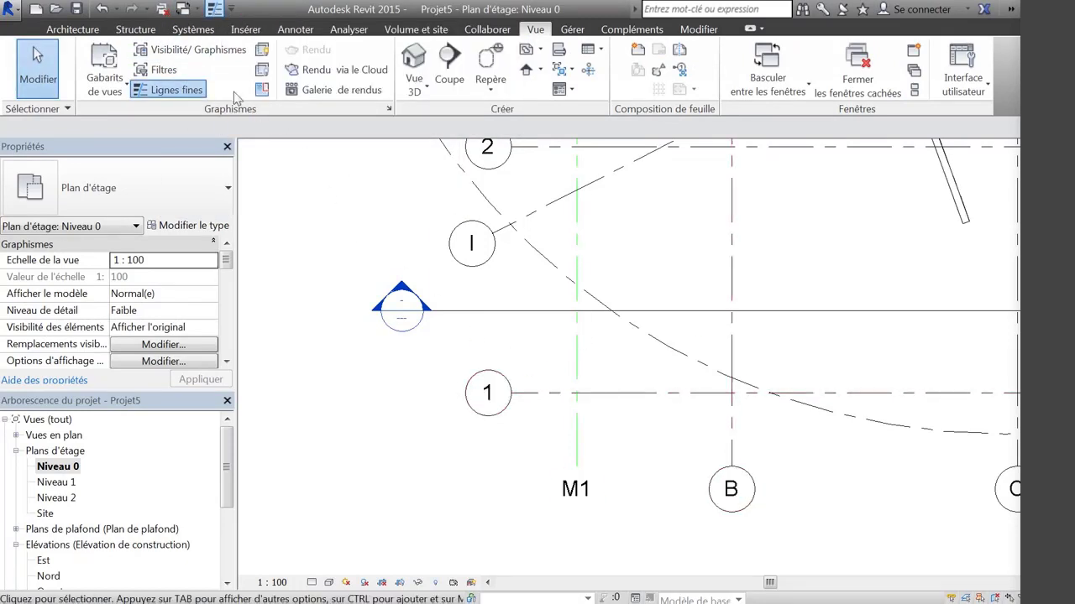
click(214, 10)
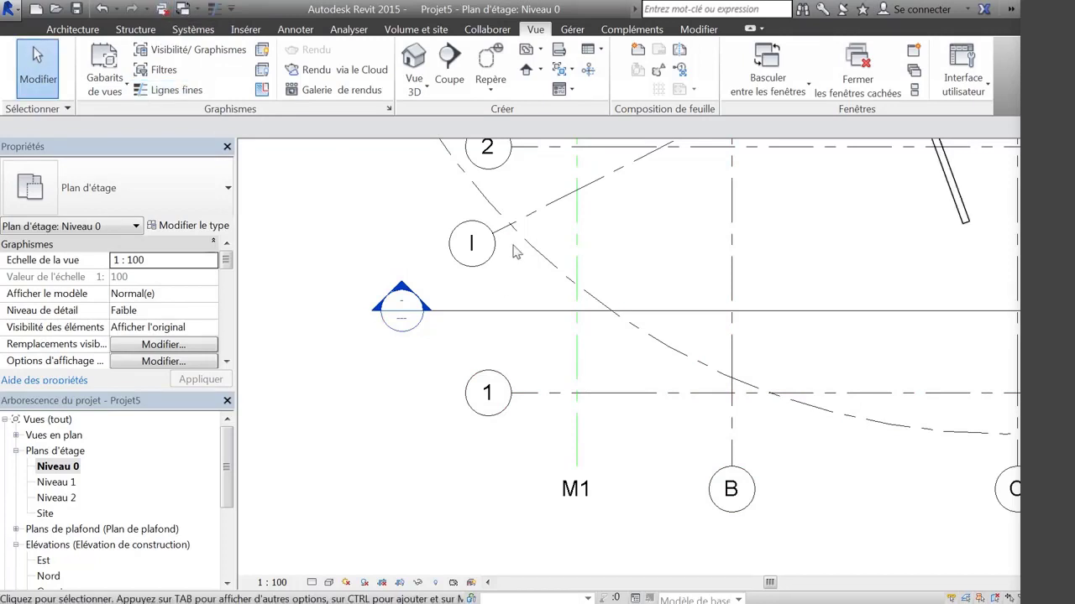
Step: Set the end segment thickness (Epaisseur du segment final) of grid line M1's Axe mitoyen type to 5
click(578, 233)
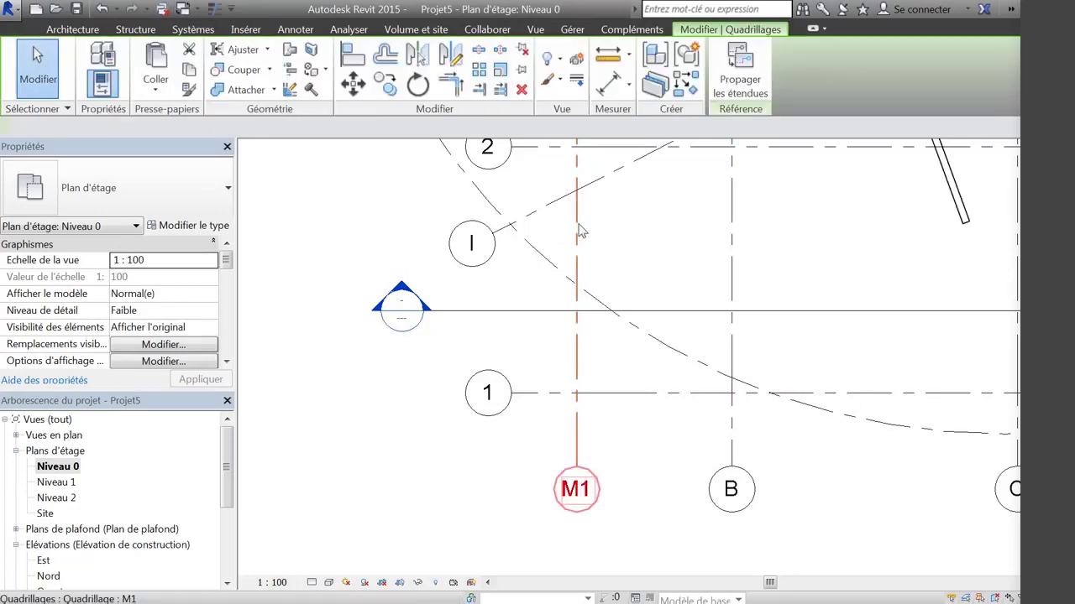
click(186, 229)
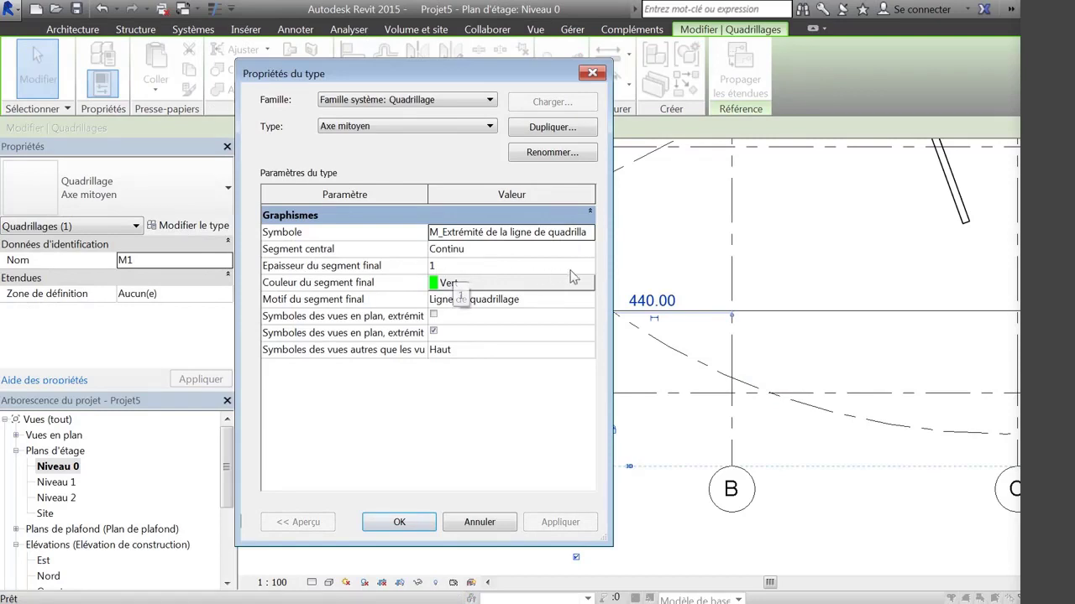
click(590, 267)
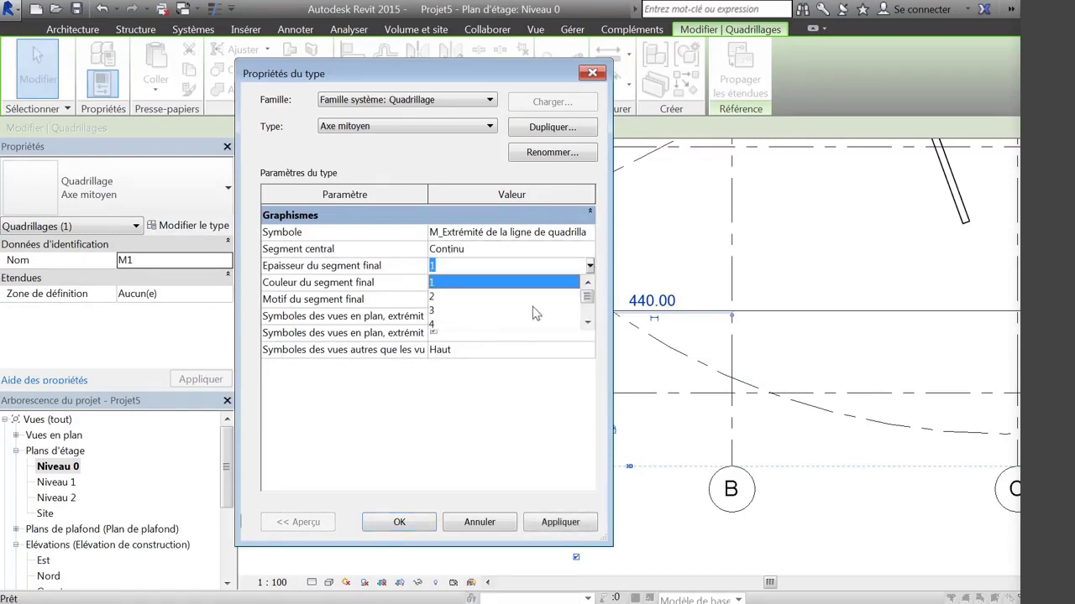
click(588, 323)
click(587, 322)
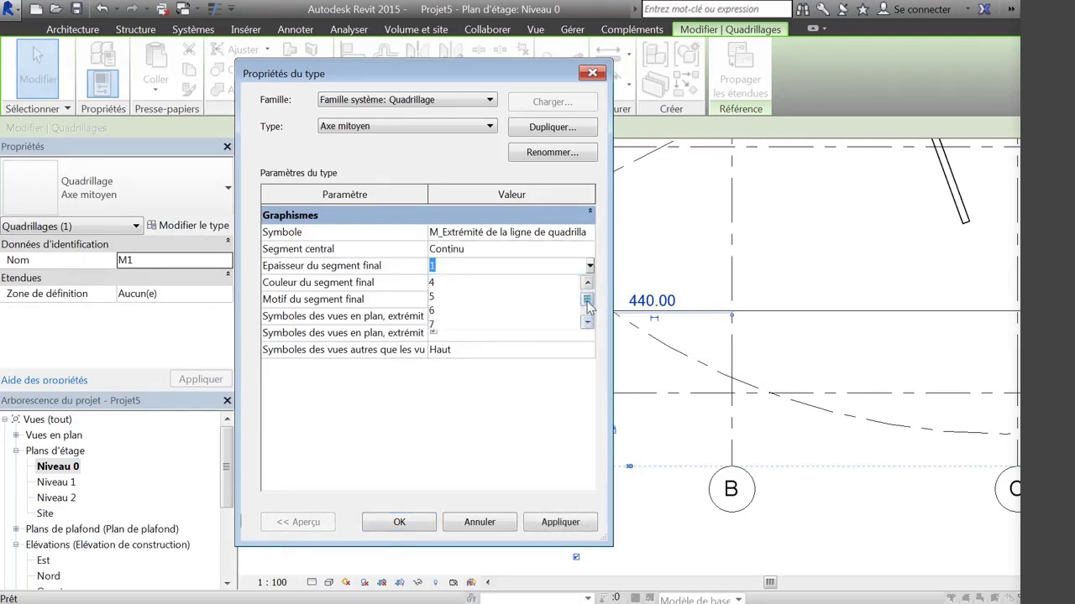
click(588, 299)
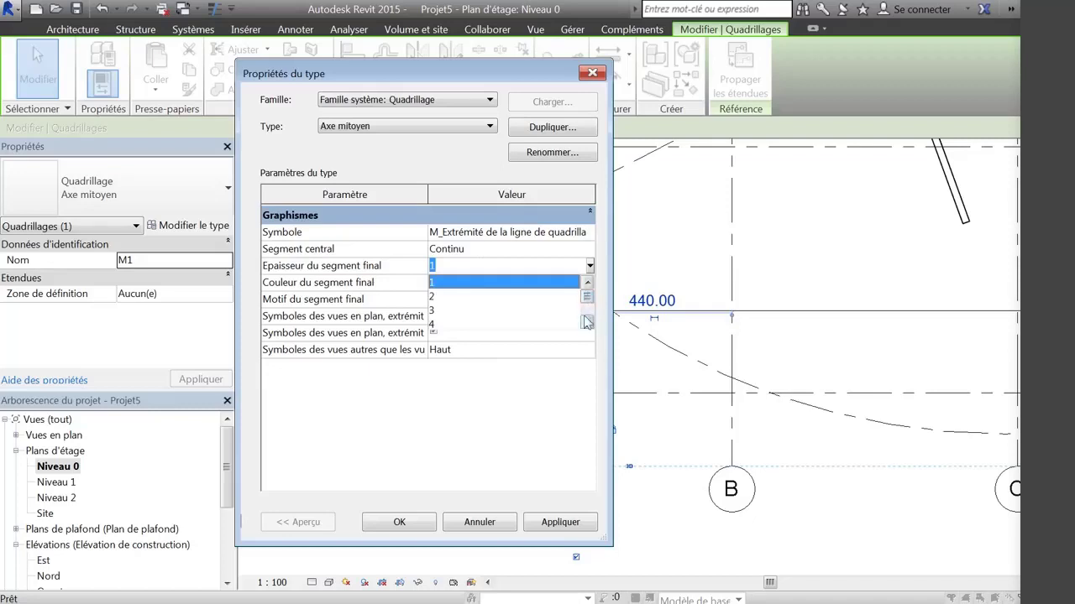
drag(586, 298, 590, 304)
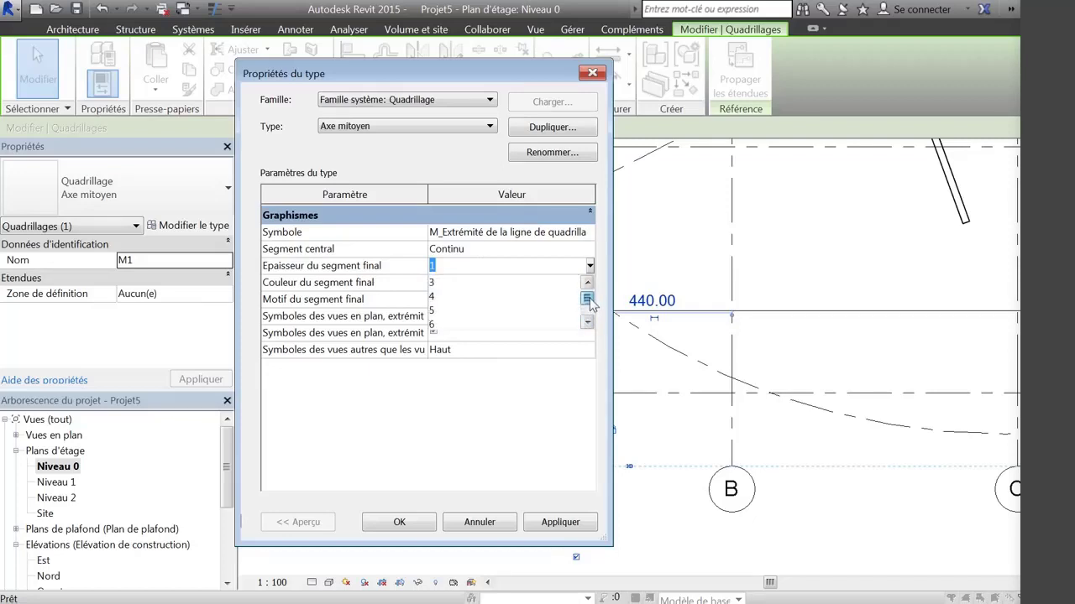
click(442, 312)
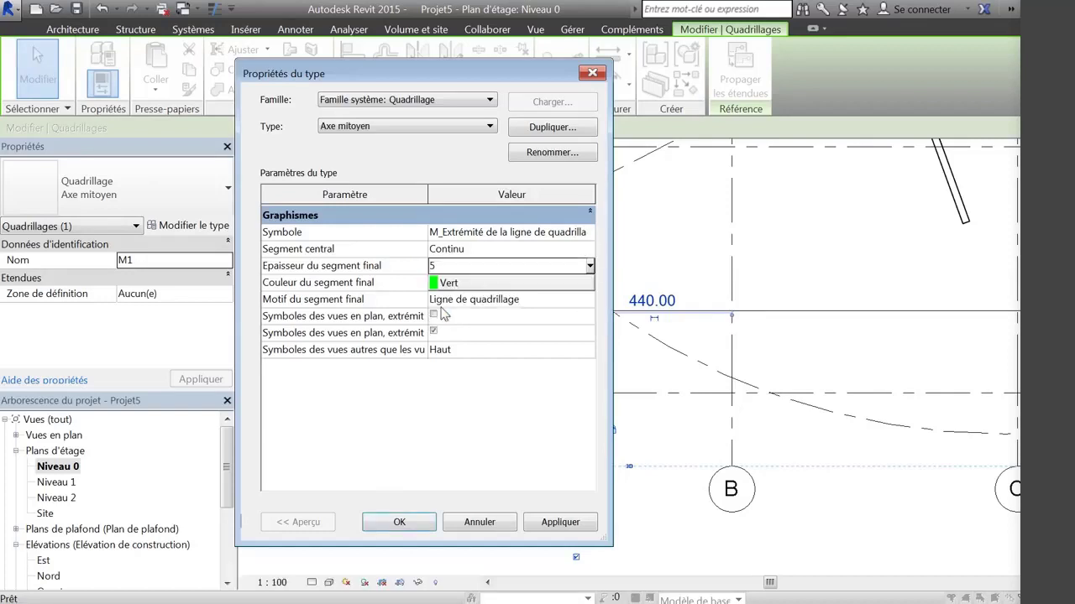
click(396, 522)
click(420, 432)
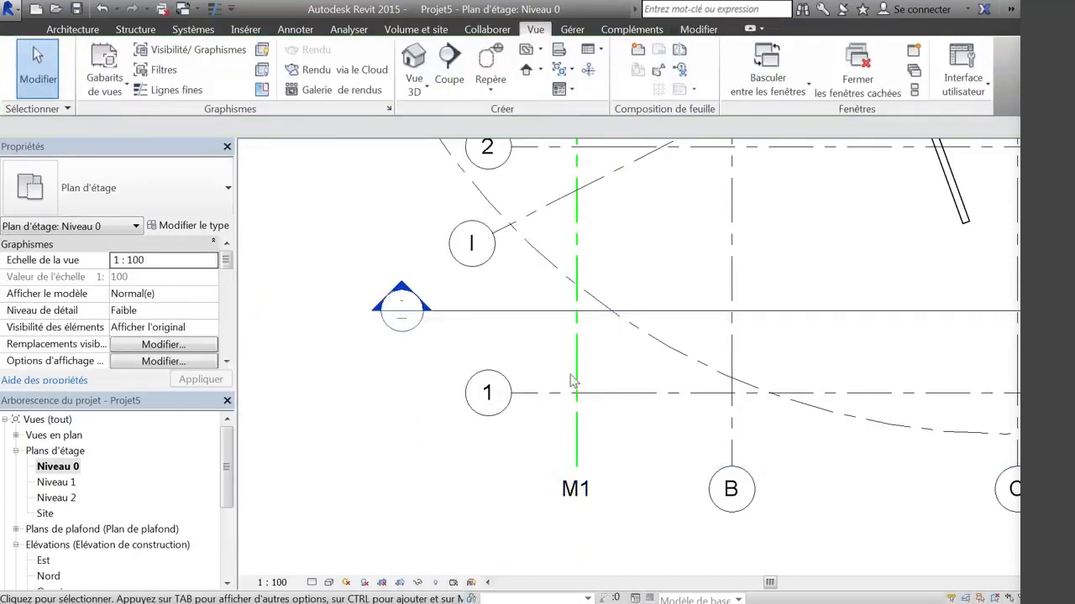
Step: Examine grid line M1's thickness close up near its lower end, switching the thin lines display (Lignes fines) on and back off
scroll(576, 366, up, 3)
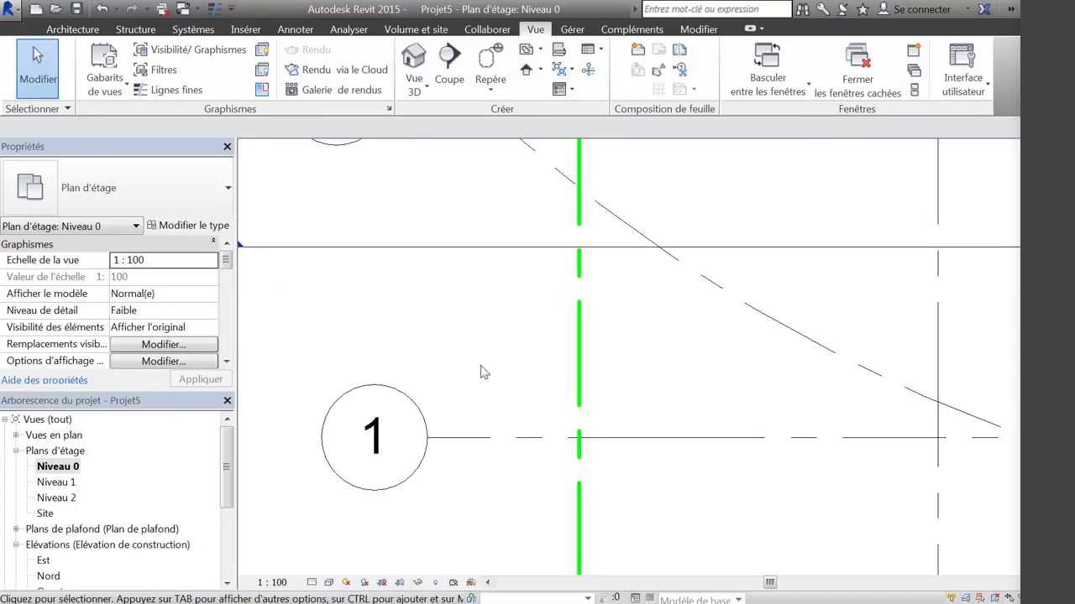
middle_drag(513, 363, 505, 267)
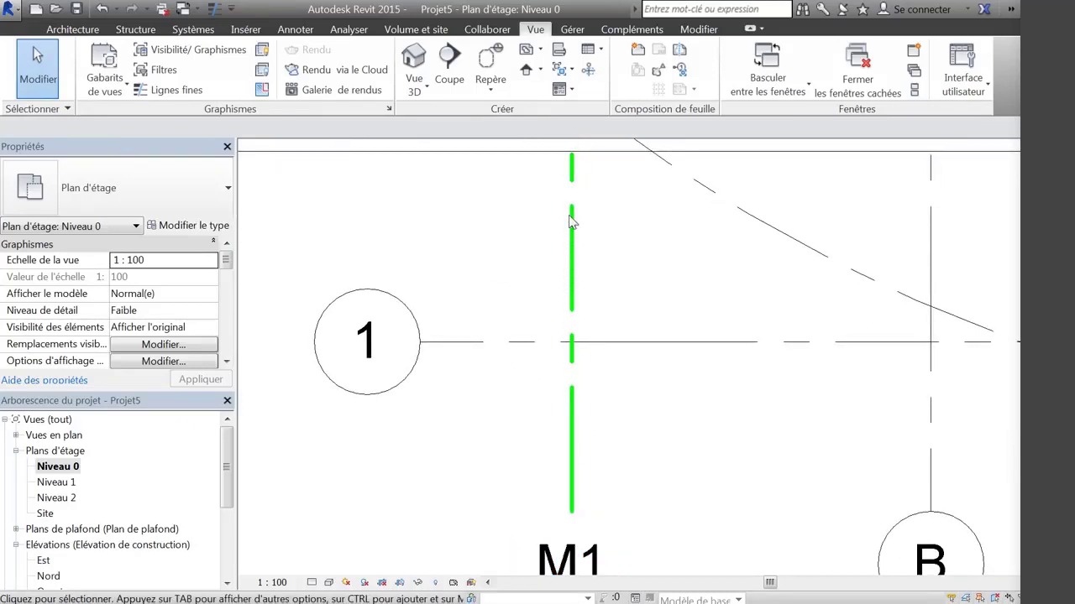
click(576, 267)
scroll(576, 267, down, 3)
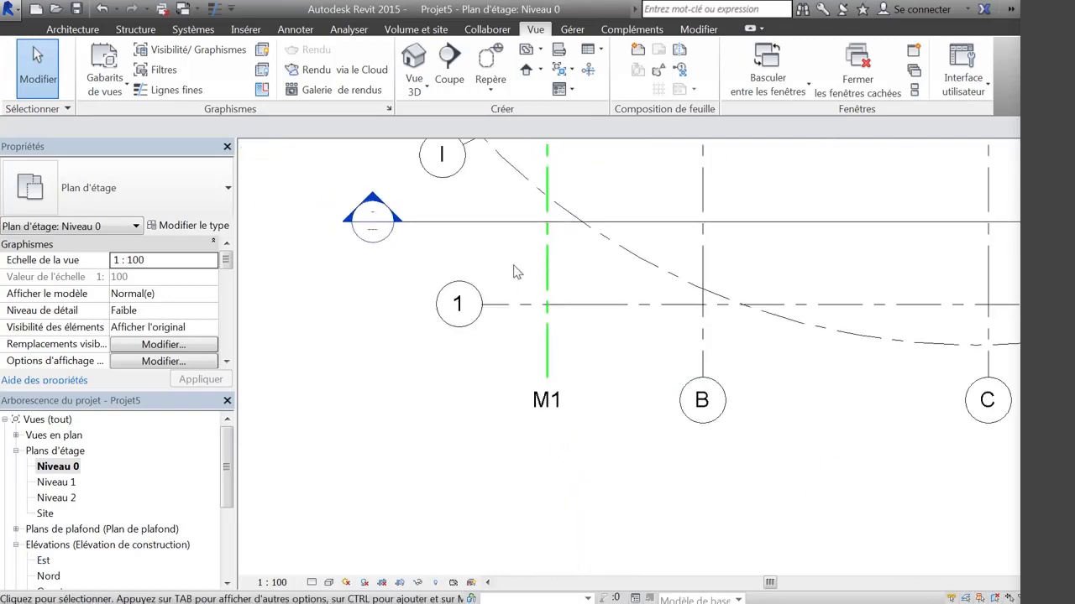
scroll(507, 367, up, 5)
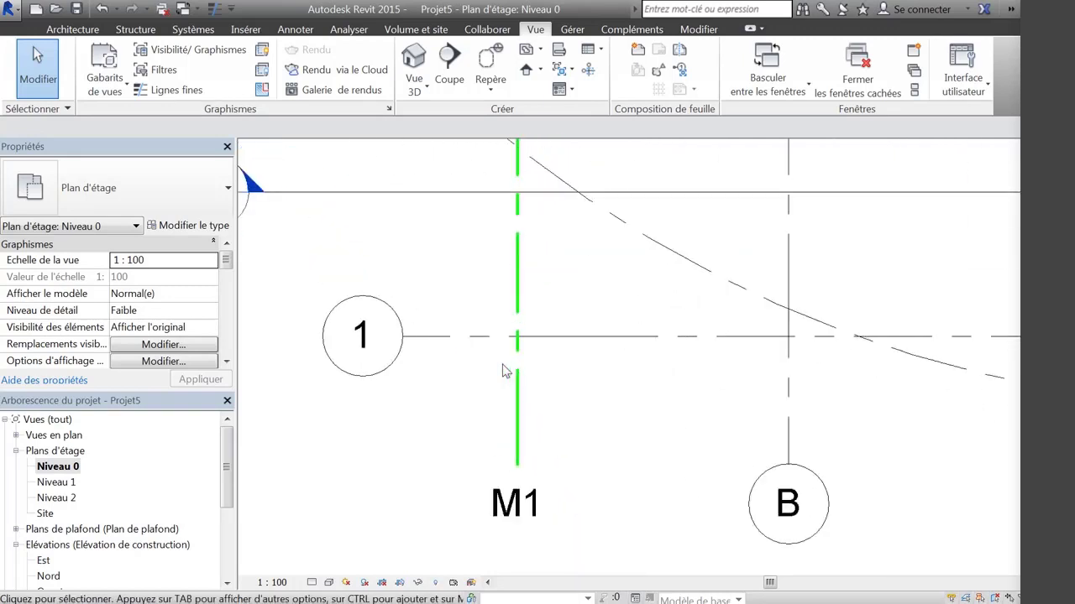
middle_drag(517, 302, 527, 287)
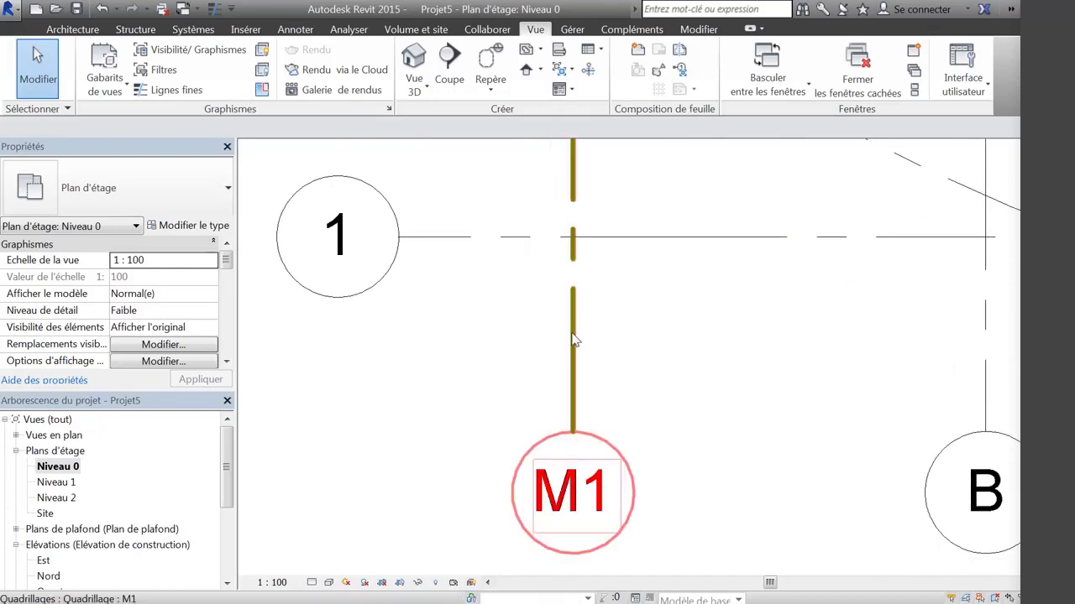
click(215, 10)
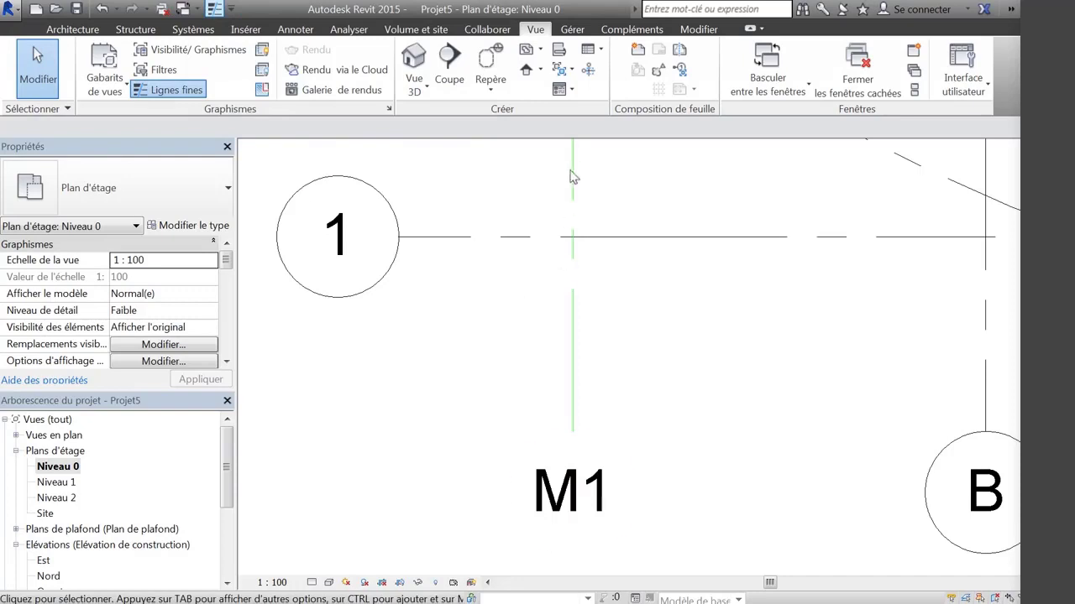
click(214, 10)
Step: Set the Axe mitoyen type's end segment thickness (Epaisseur du segment final) to 7 through grid line M1
click(573, 334)
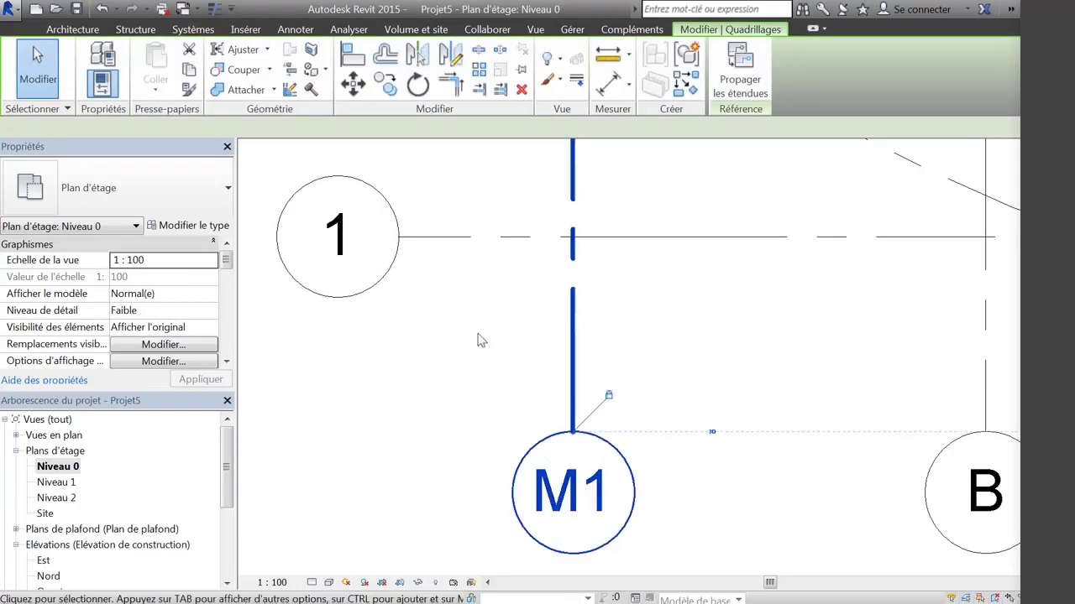
click(193, 225)
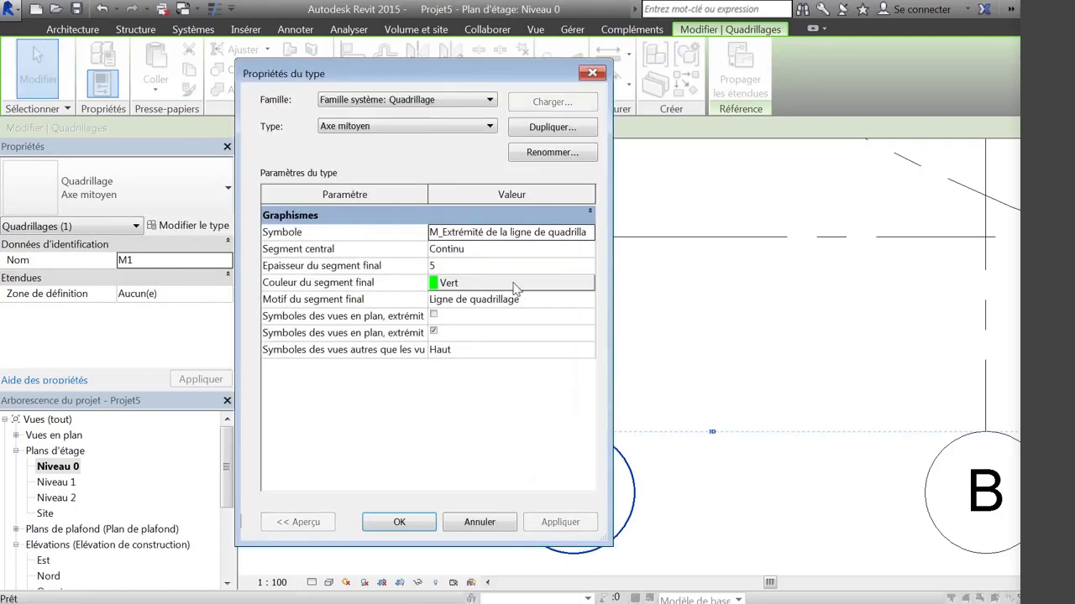
click(474, 266)
click(589, 267)
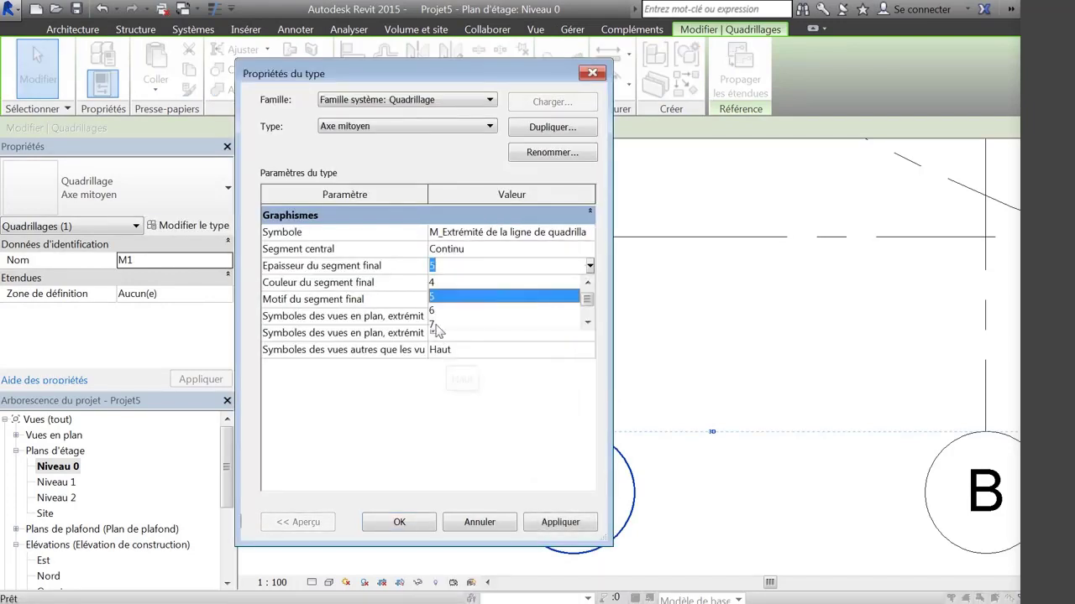
click(435, 323)
click(405, 522)
click(664, 271)
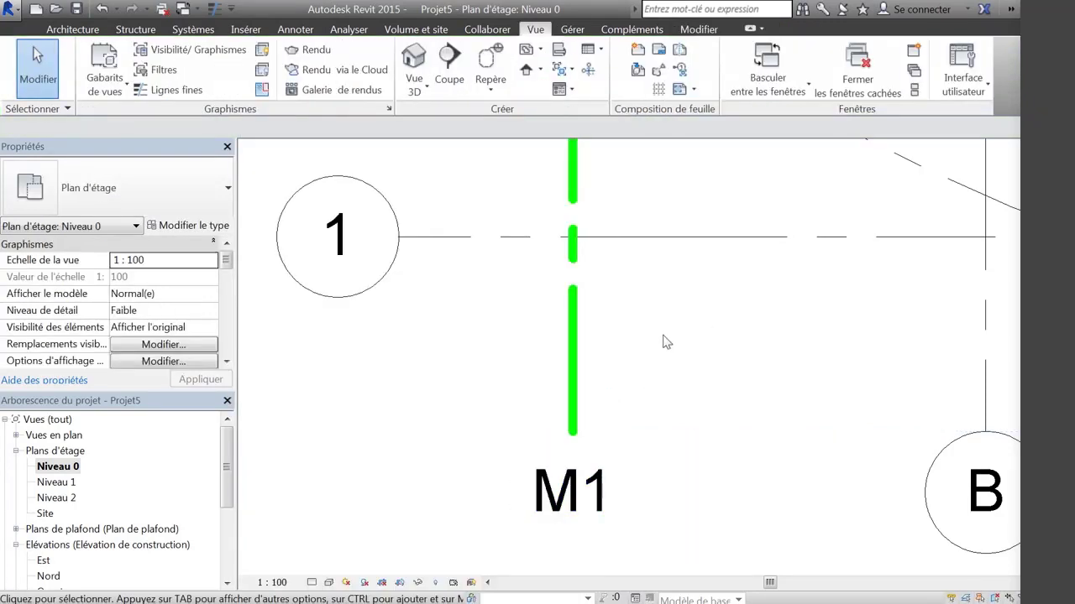
Step: Draw a horizontal grid line of type Bulle 6.5 mm midway between lines 4 and 3, starting between M1 and B and ending between C and E
scroll(664, 342, down, 4)
scroll(672, 292, down, 3)
middle_drag(698, 261, 461, 405)
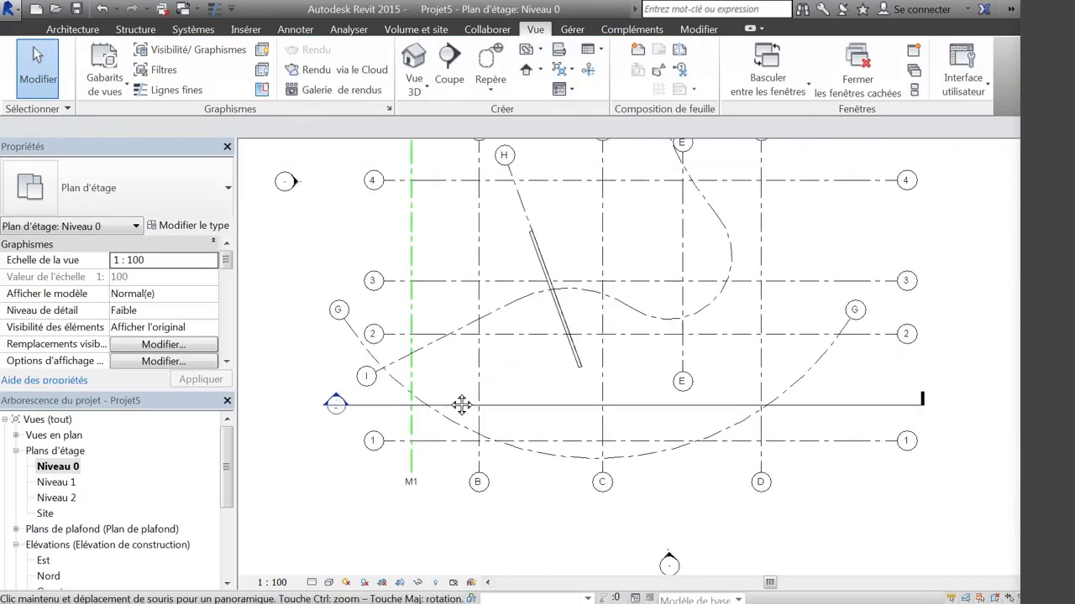
mouse_move(473, 281)
middle_down()
mouse_move(477, 332)
mouse_move(458, 285)
mouse_move(480, 266)
middle_up()
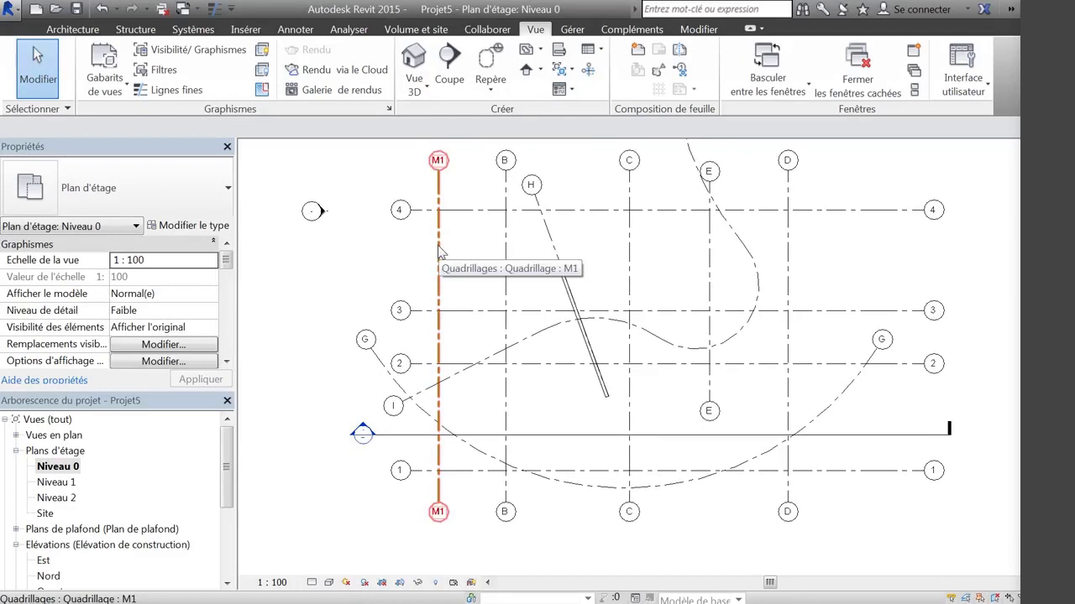
click(438, 236)
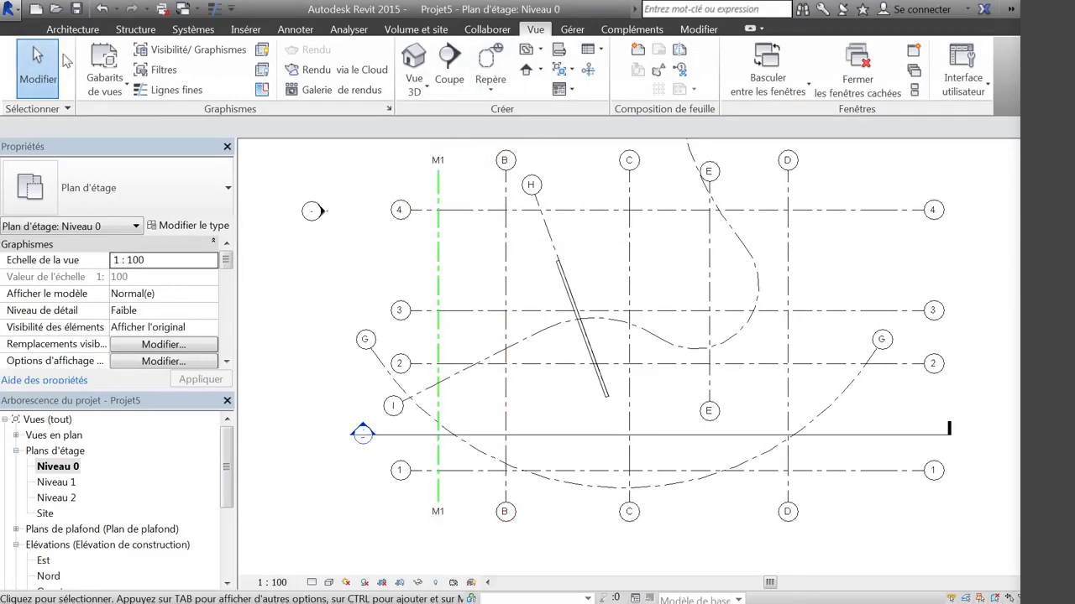
click(72, 30)
click(938, 79)
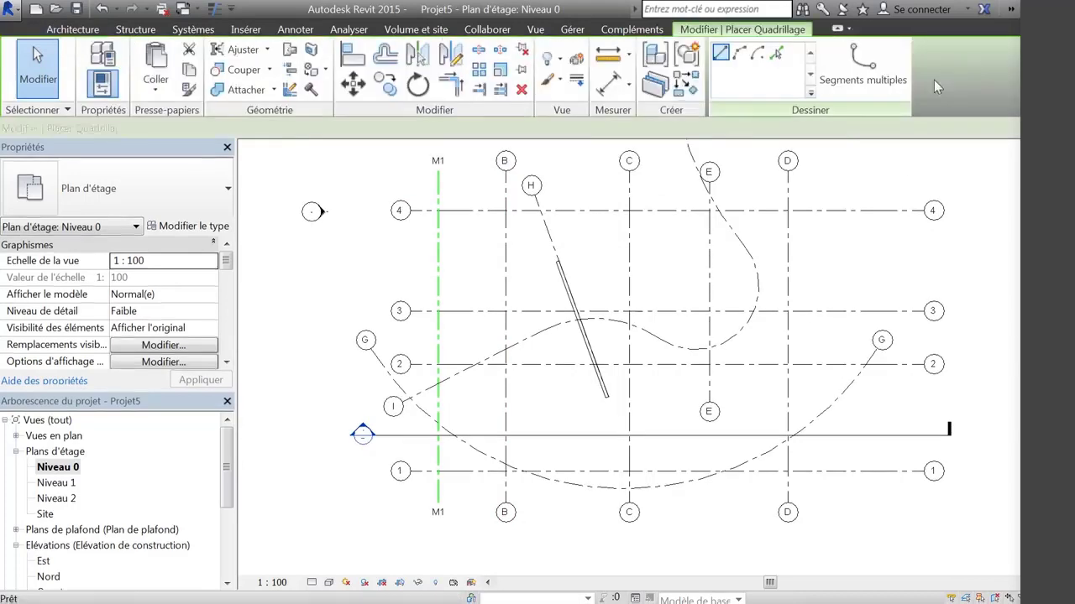
click(222, 200)
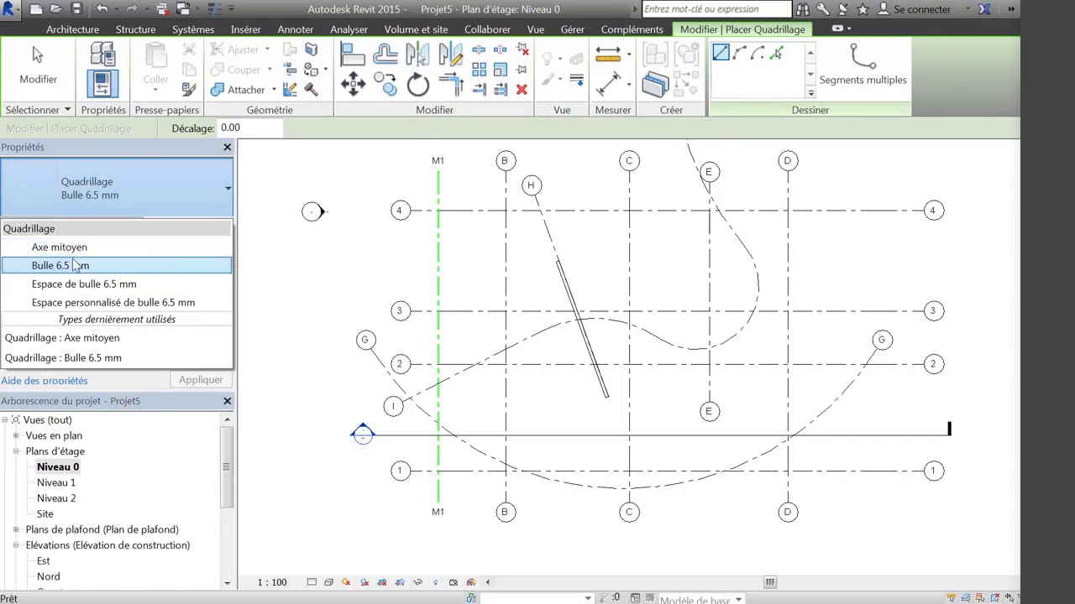
click(74, 266)
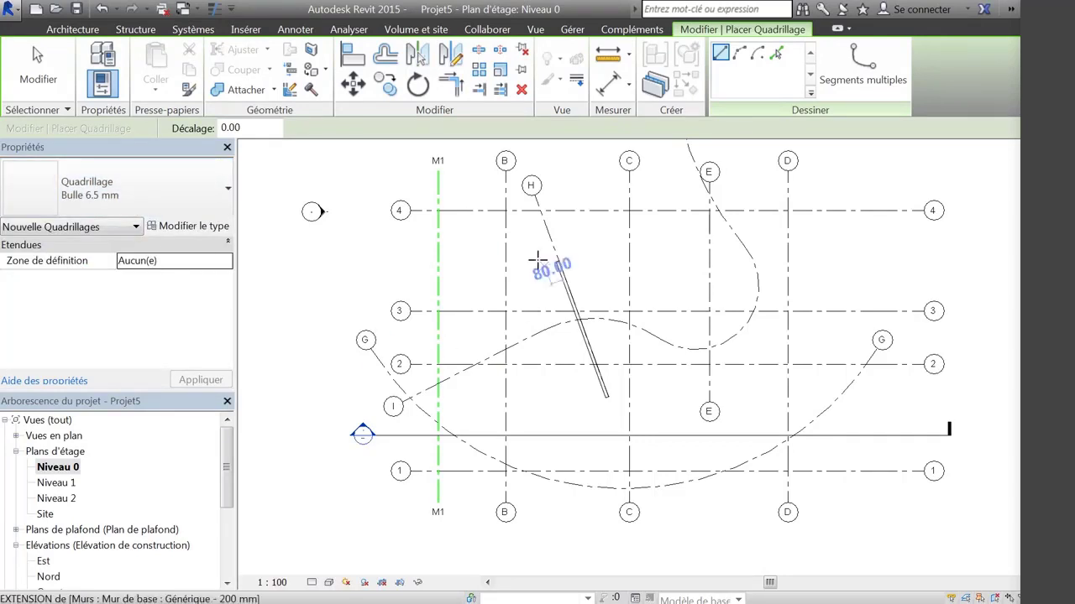
click(471, 262)
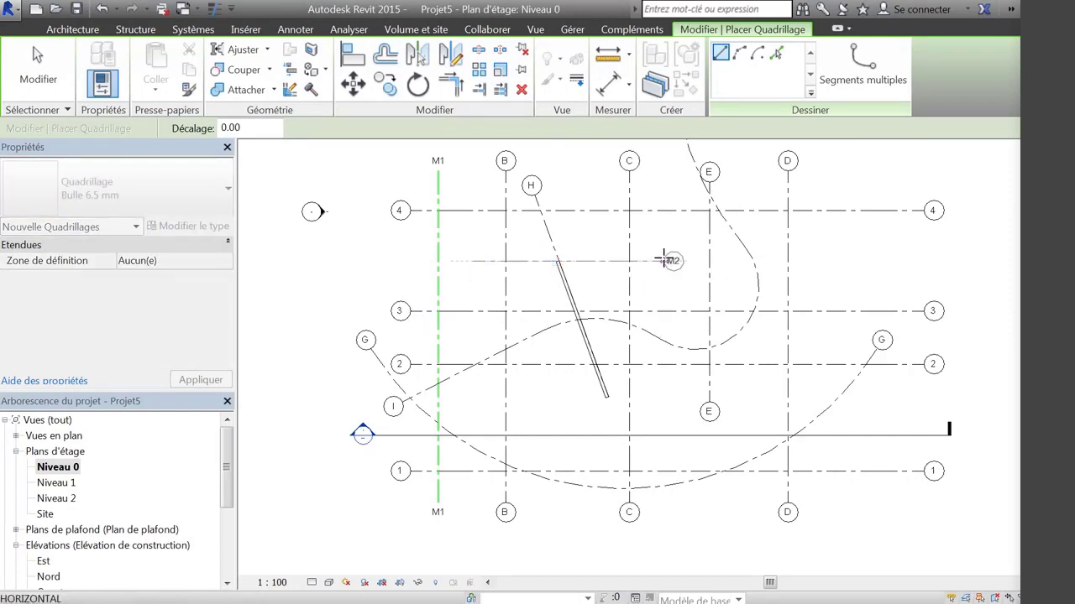
click(670, 261)
key(Escape)
key(Escape)
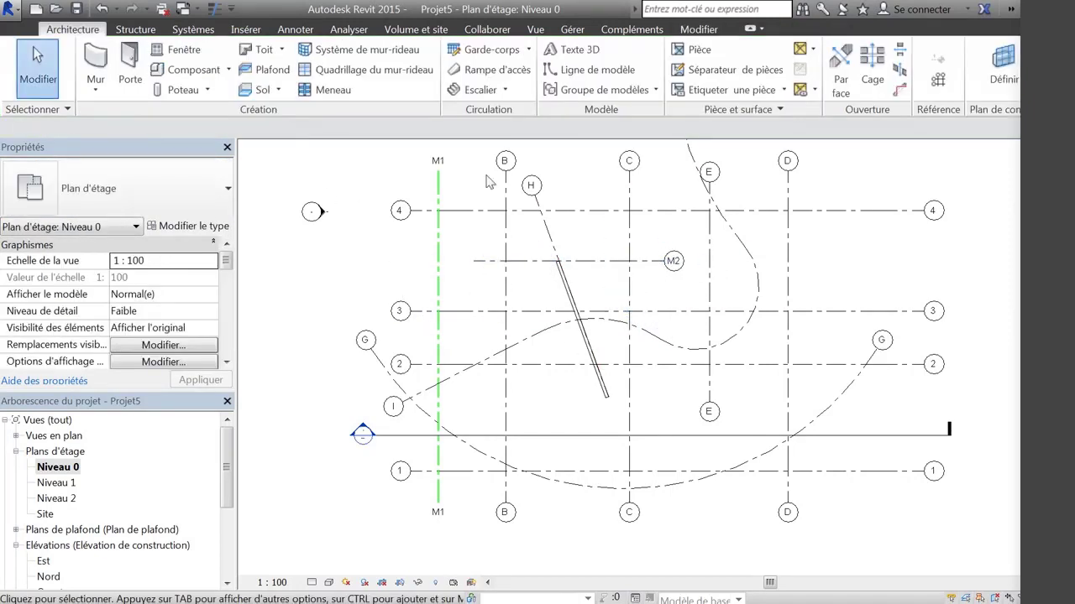
Step: Draw a horizontal grid line of type Axe mitoyen just below M2, with about the same start and end as M2
click(938, 79)
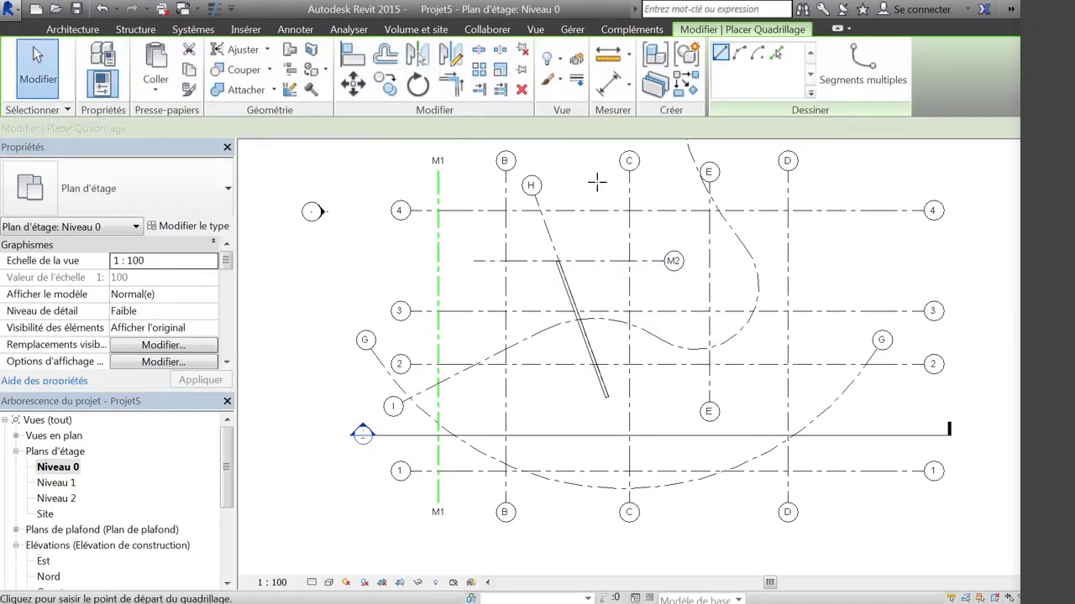
click(229, 188)
click(132, 242)
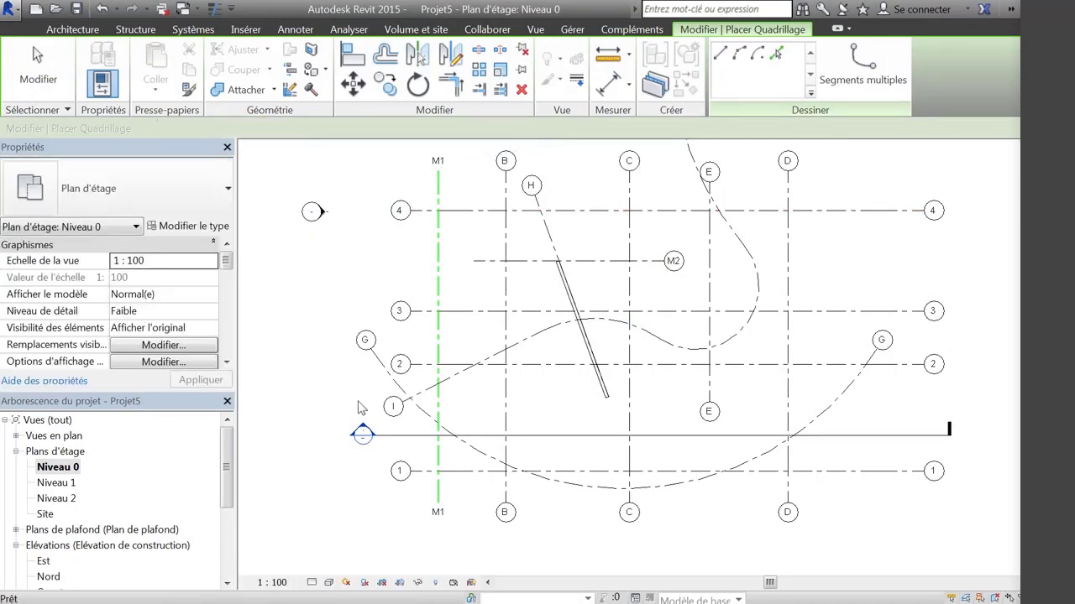
click(470, 290)
click(672, 287)
key(Escape)
key(Escape)
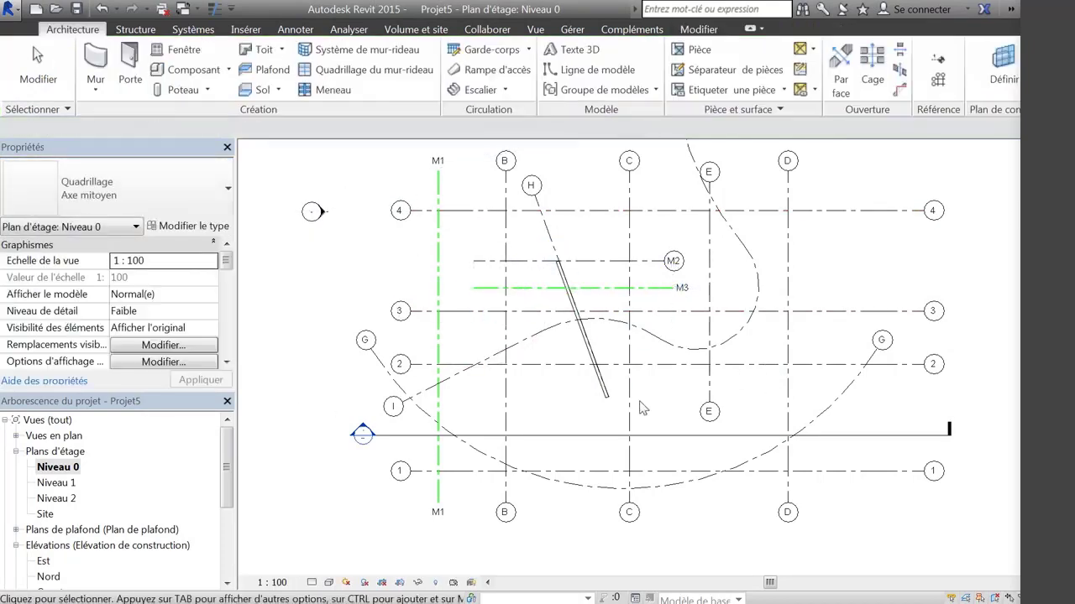
Step: Change grid line M2's type to Axe mitoyen
scroll(535, 311, up, 2)
scroll(538, 316, up, 2)
middle_drag(554, 295, 552, 385)
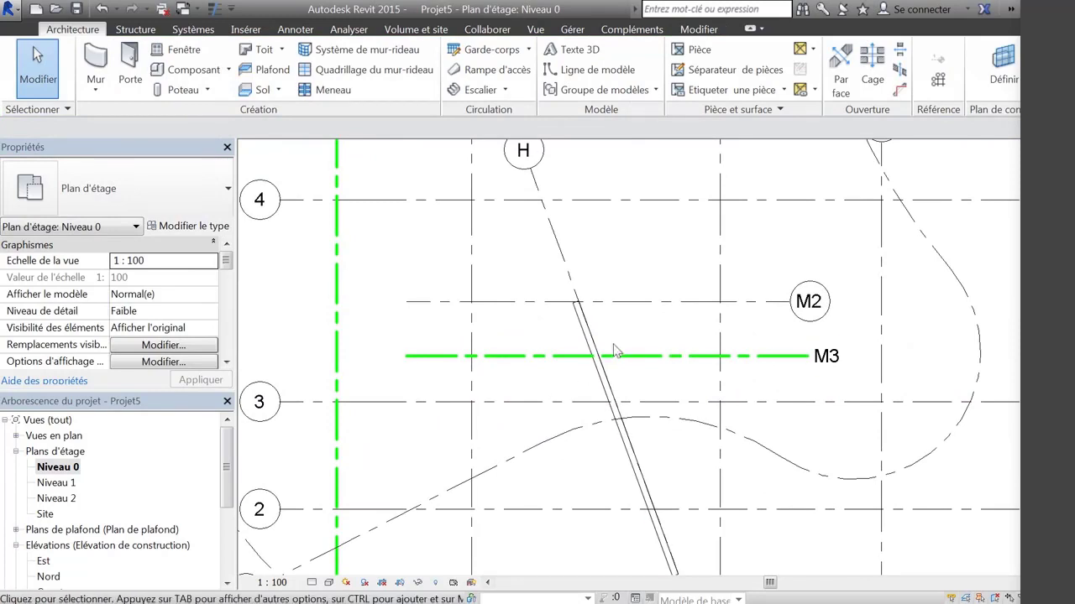
click(642, 304)
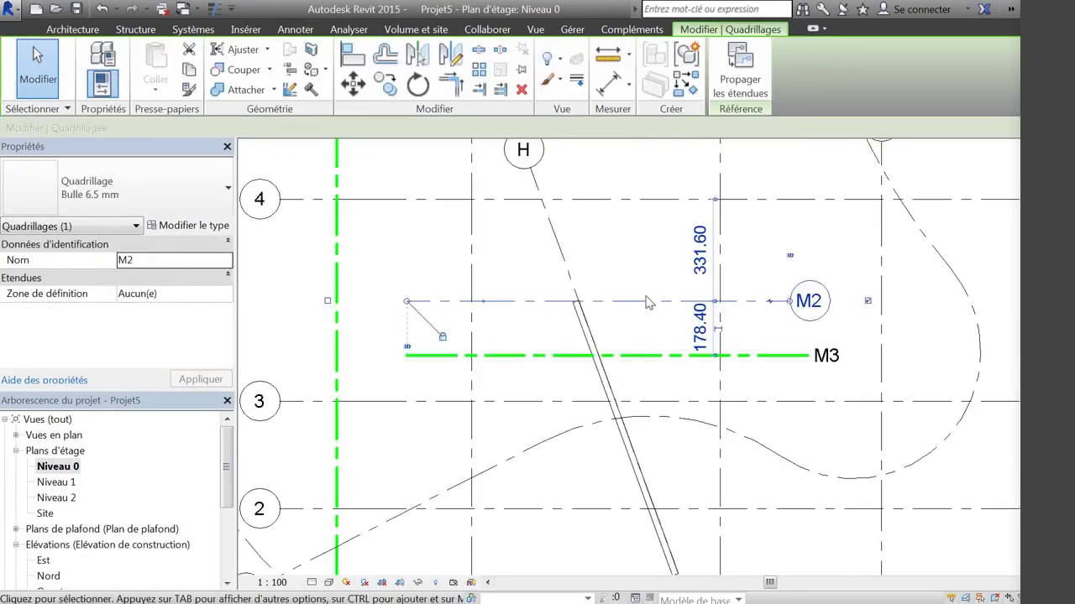
key(Escape)
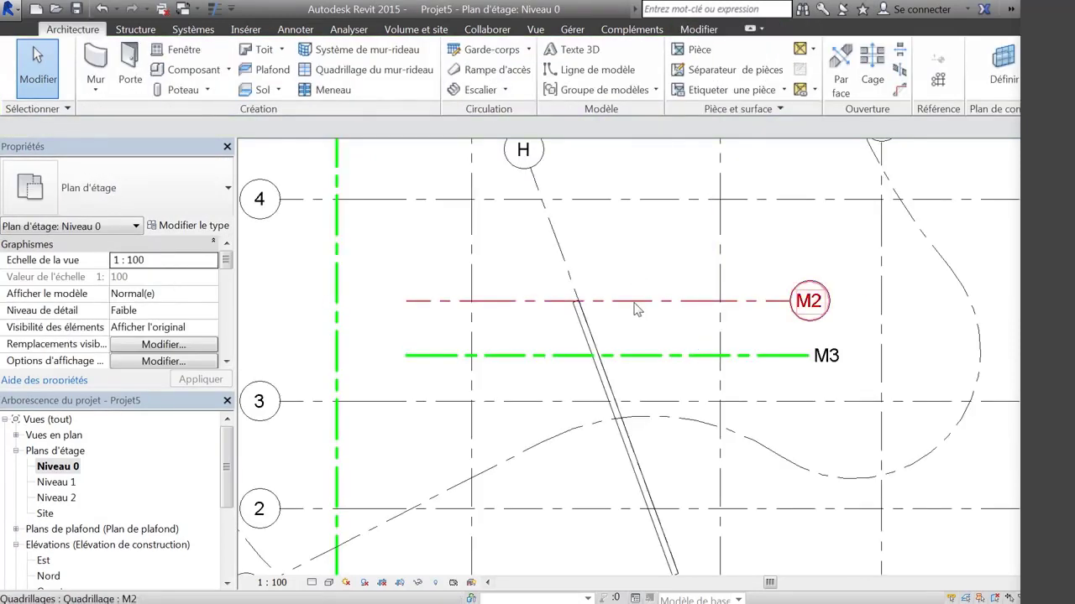
click(636, 303)
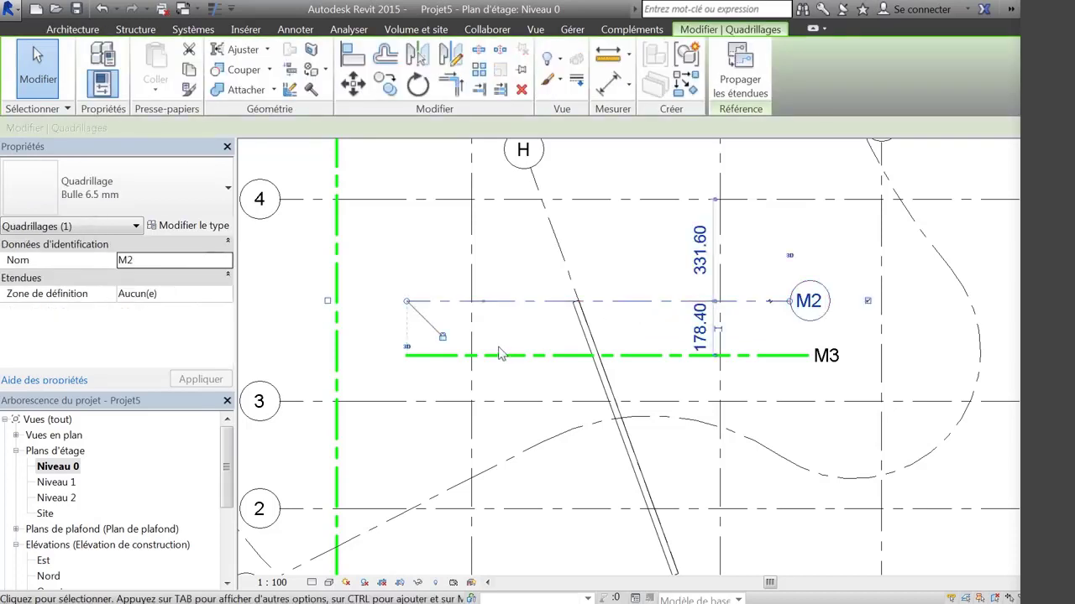
click(227, 192)
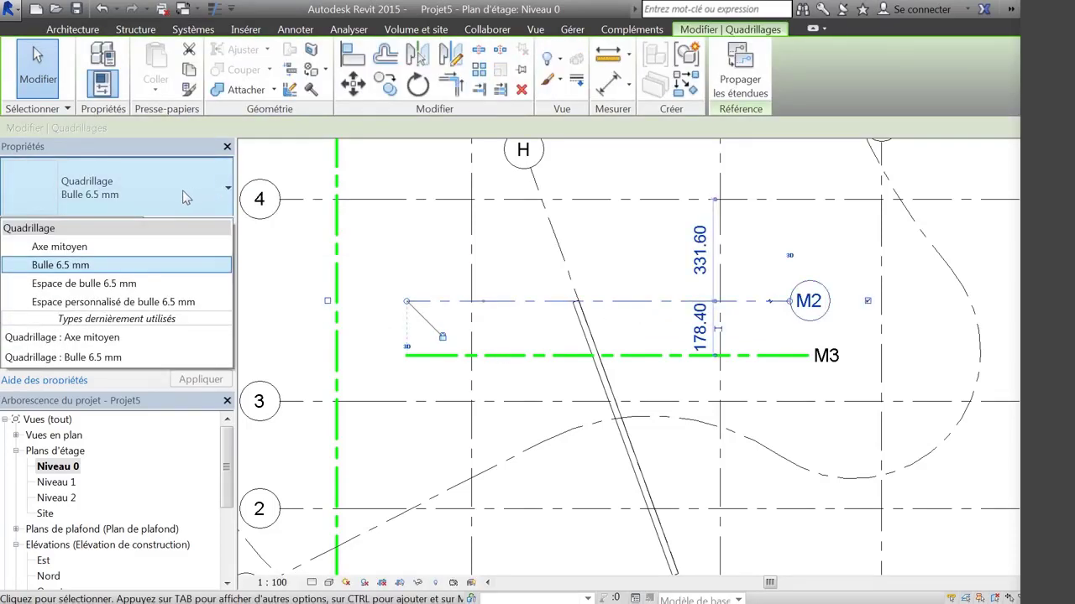
click(77, 256)
key(Escape)
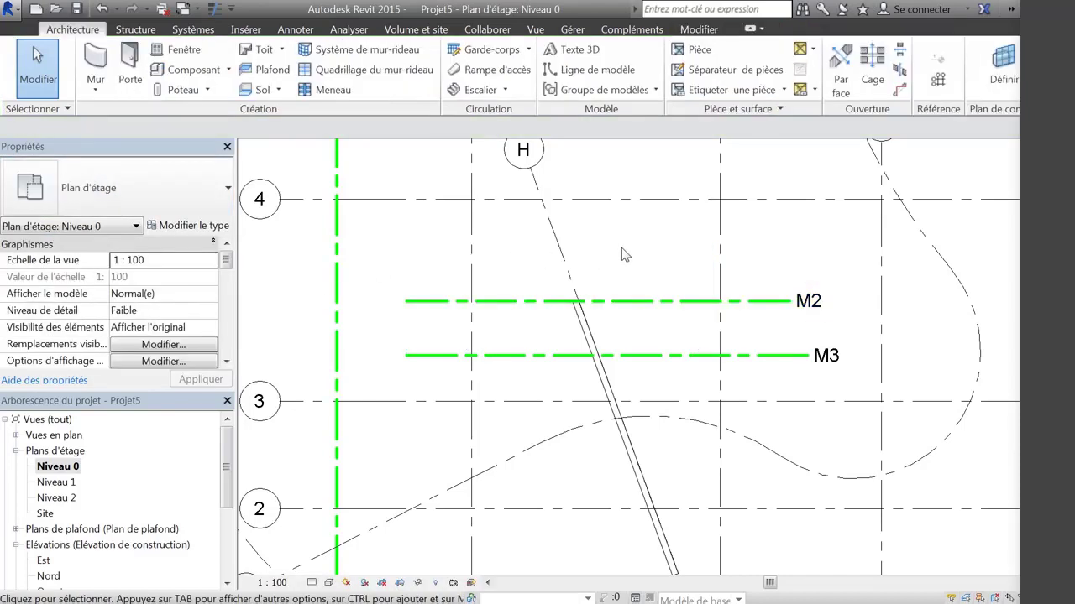
scroll(590, 304, down, 5)
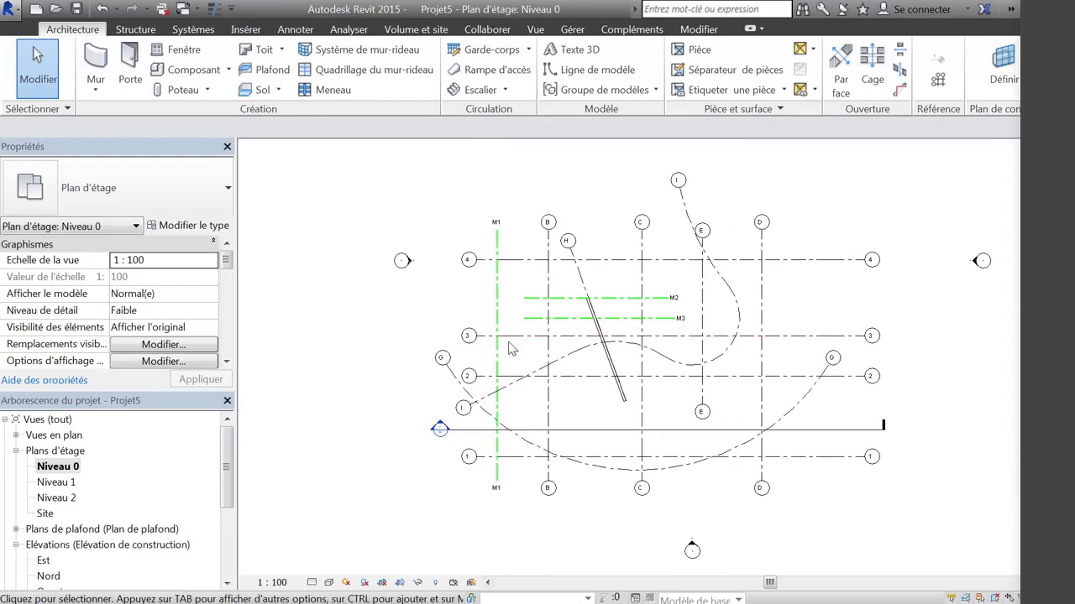
scroll(512, 350, up, 3)
middle_drag(526, 323, 512, 321)
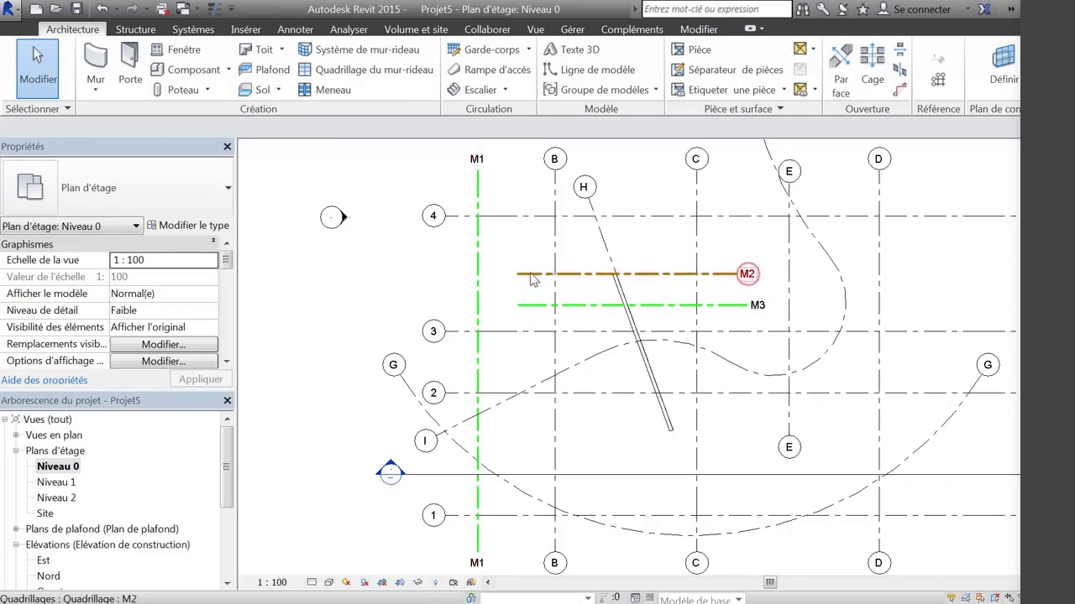
ctrl+click(477, 252)
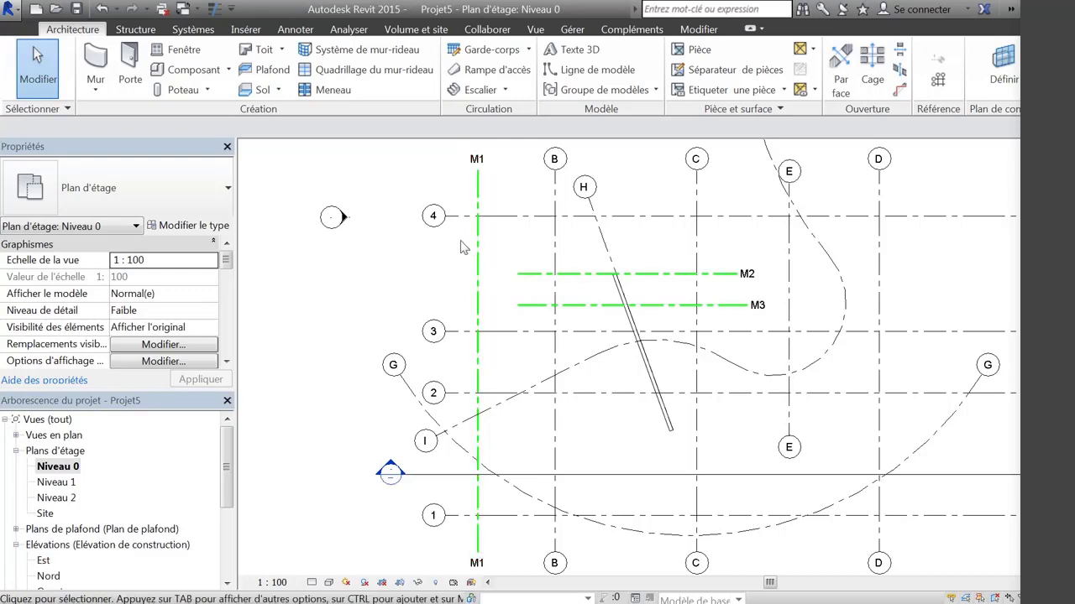